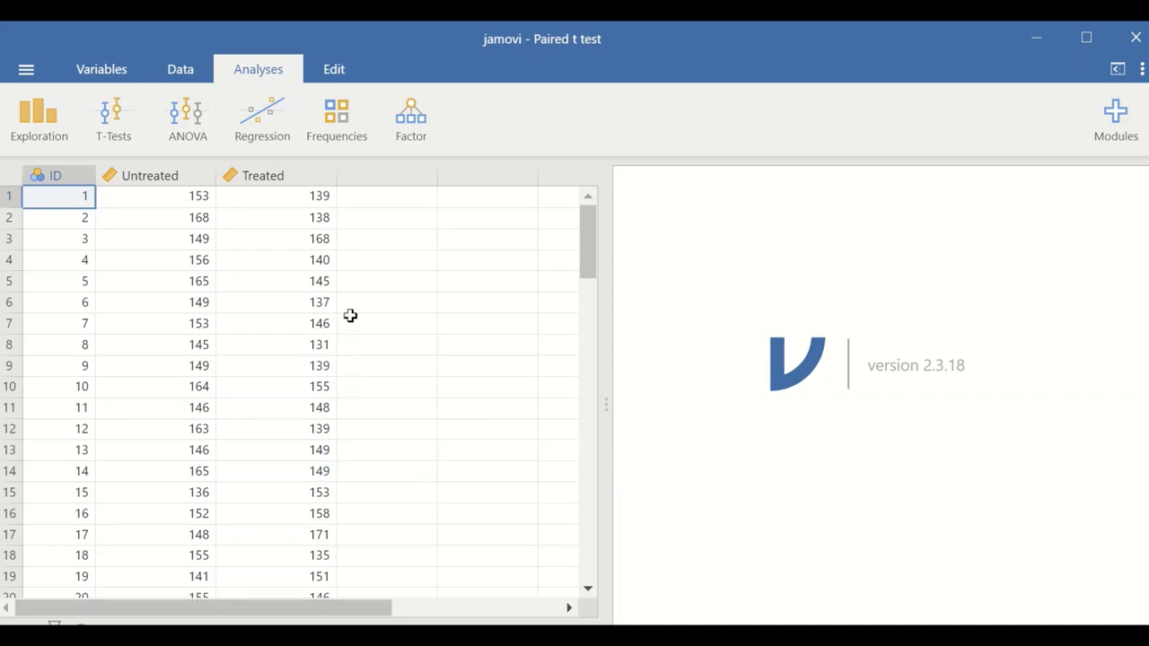
- Set up a Paired Samples T-Test with Untreated and Treated as the paired variables
{"action": "scroll", "coordinate": [349, 316], "scroll_direction": "down", "scroll_amount": 10}
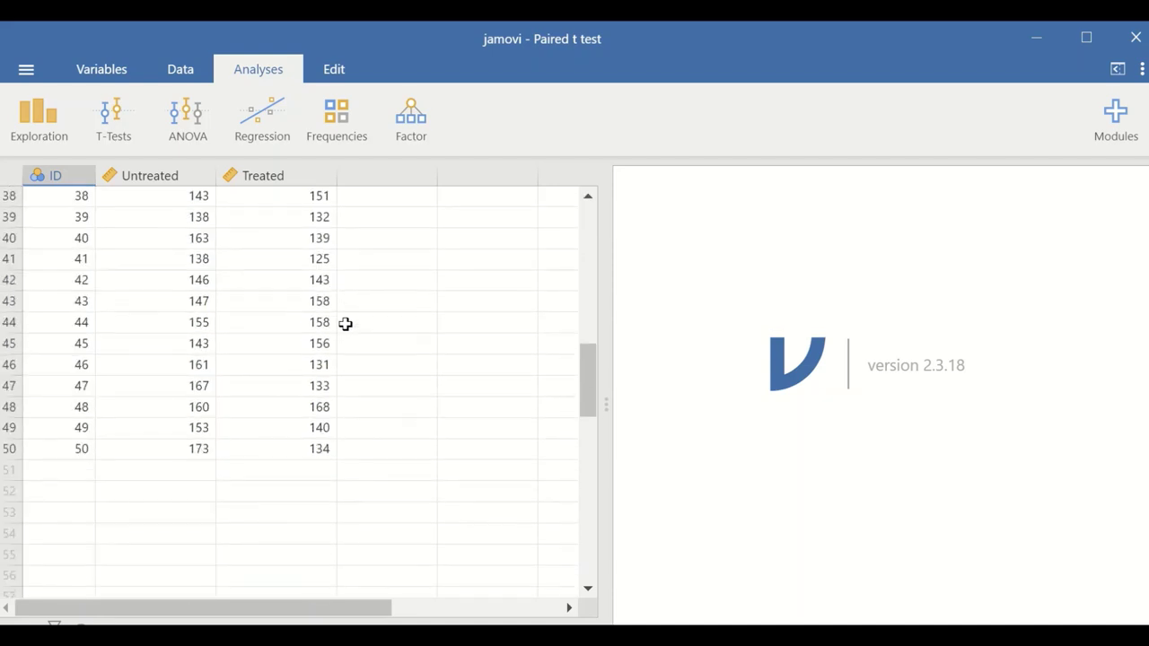
{"action": "scroll", "coordinate": [283, 351], "scroll_direction": "up", "scroll_amount": 10}
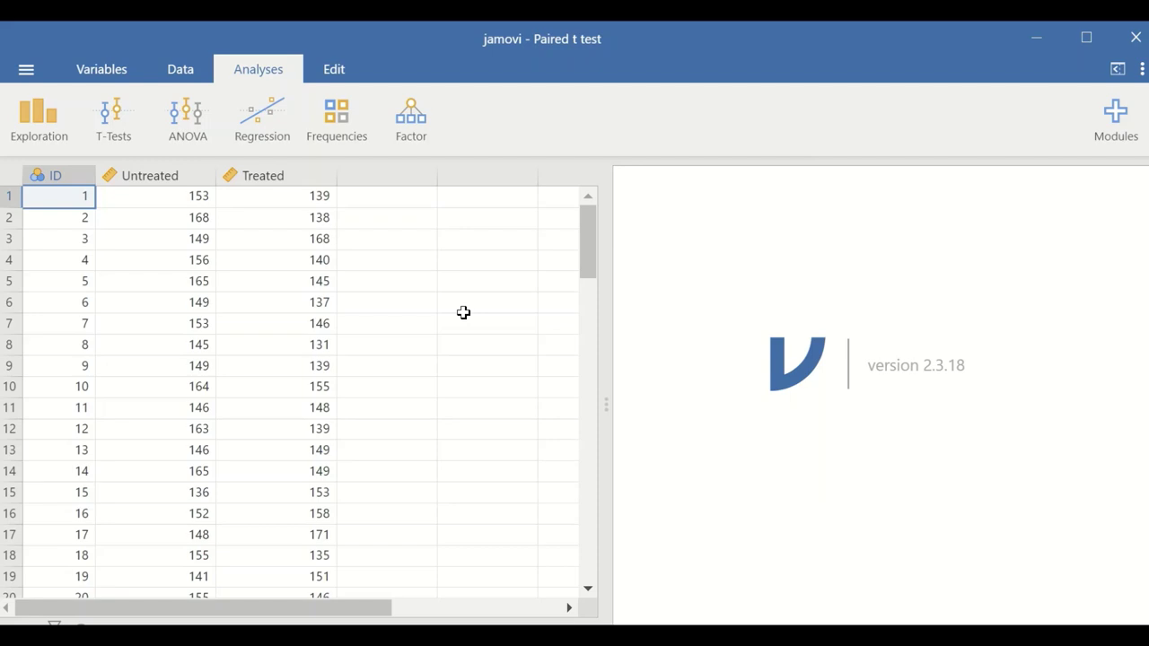
{"action": "left_click", "coordinate": [114, 137]}
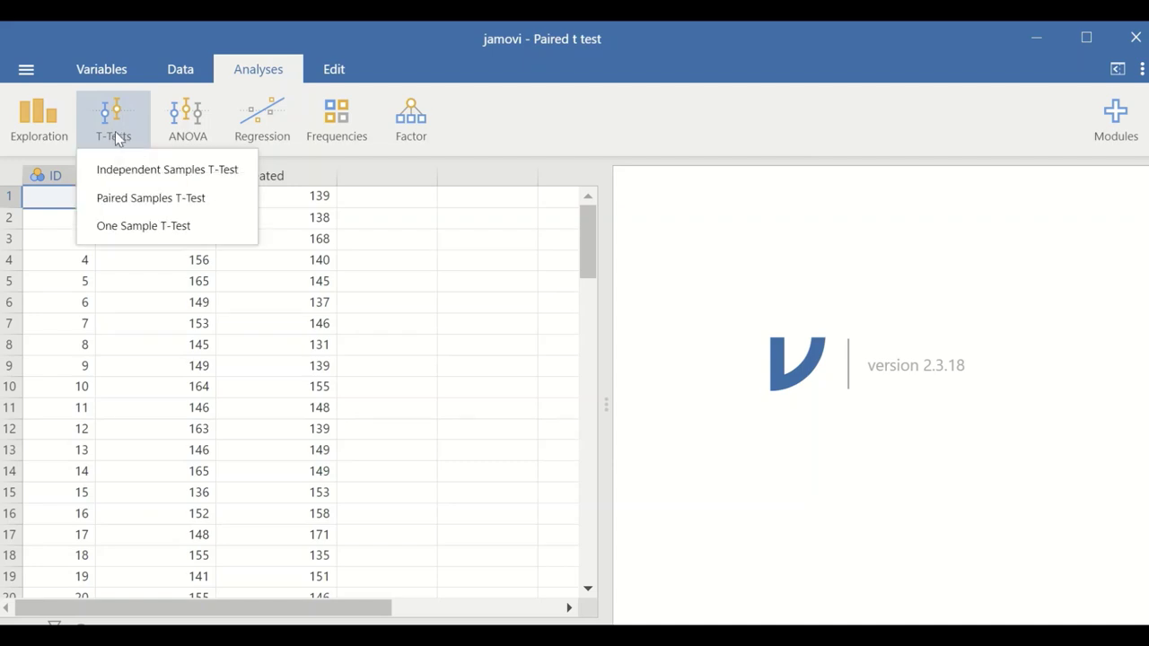
{"action": "left_click", "coordinate": [133, 199]}
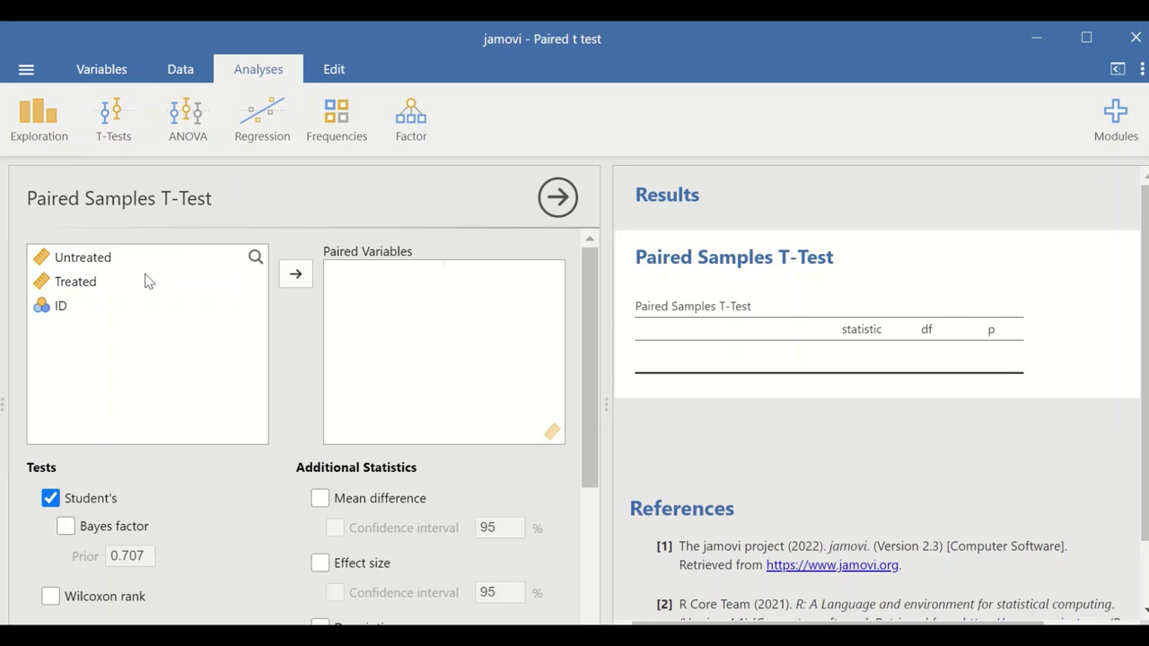
{"action": "left_click", "coordinate": [88, 260]}
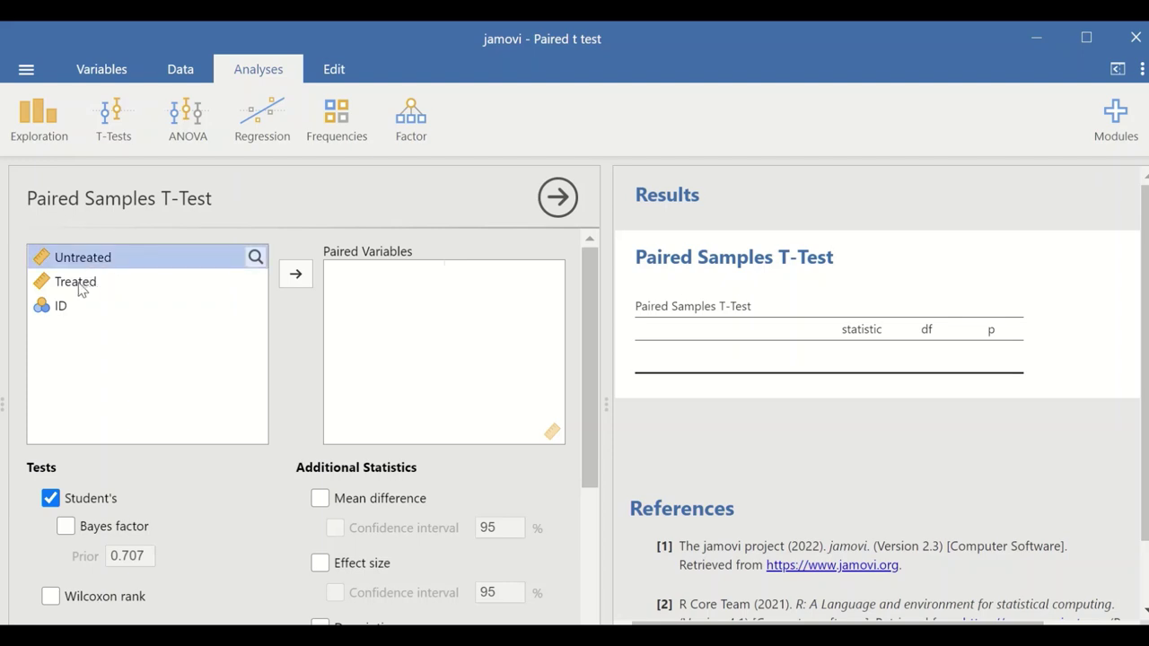
{"action": "left_click", "coordinate": [78, 282], "text": "shift"}
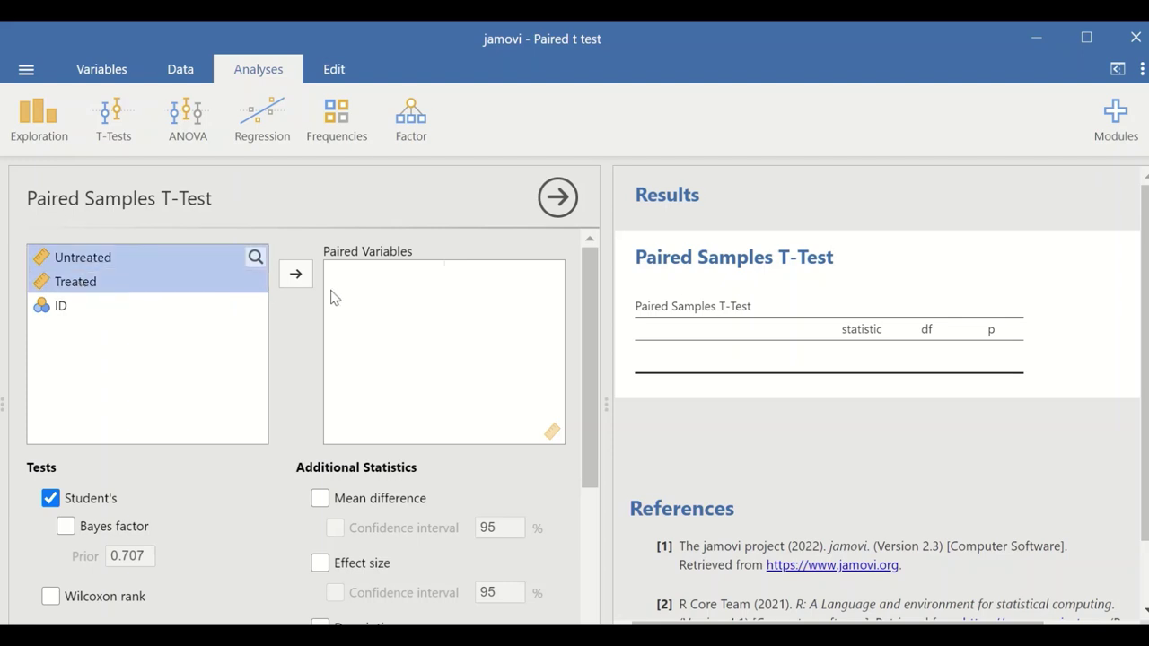
{"action": "left_click", "coordinate": [296, 274]}
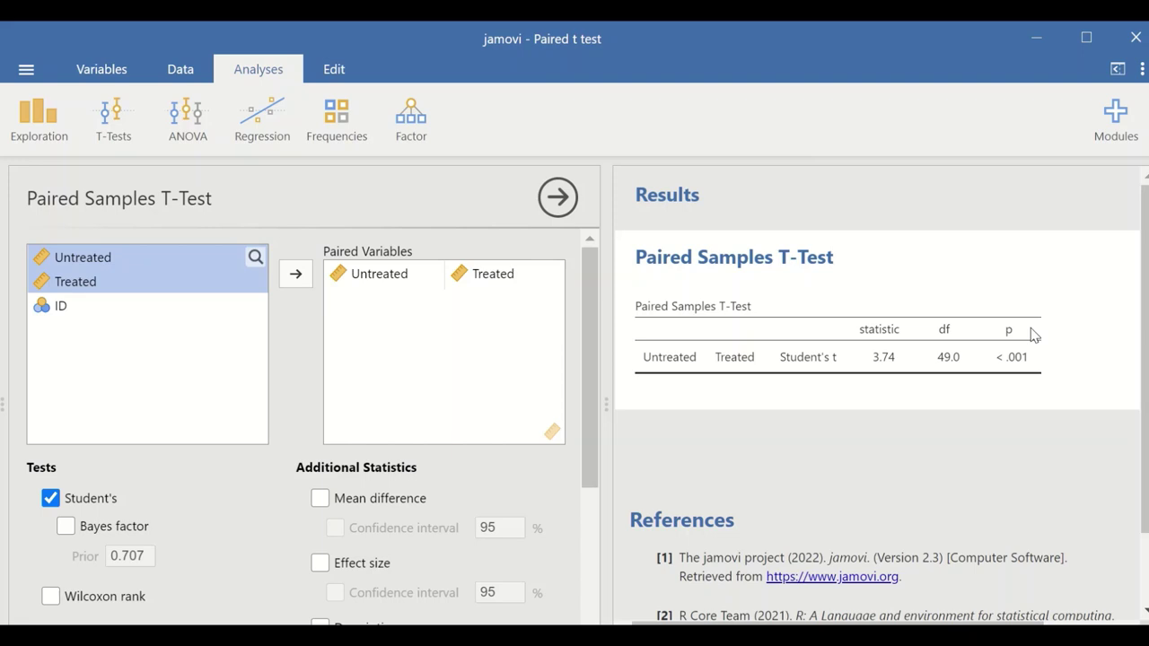
- Add the mean difference and its 95% confidence interval to the paired t-test results
{"action": "left_click", "coordinate": [321, 502]}
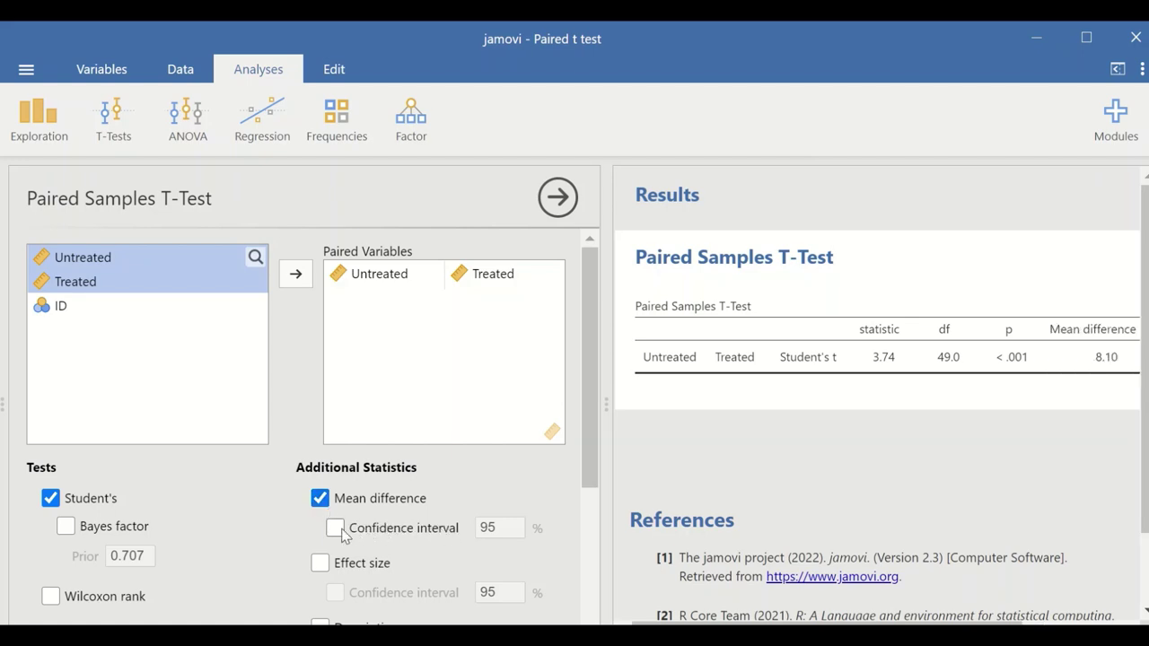
{"action": "left_click", "coordinate": [336, 529]}
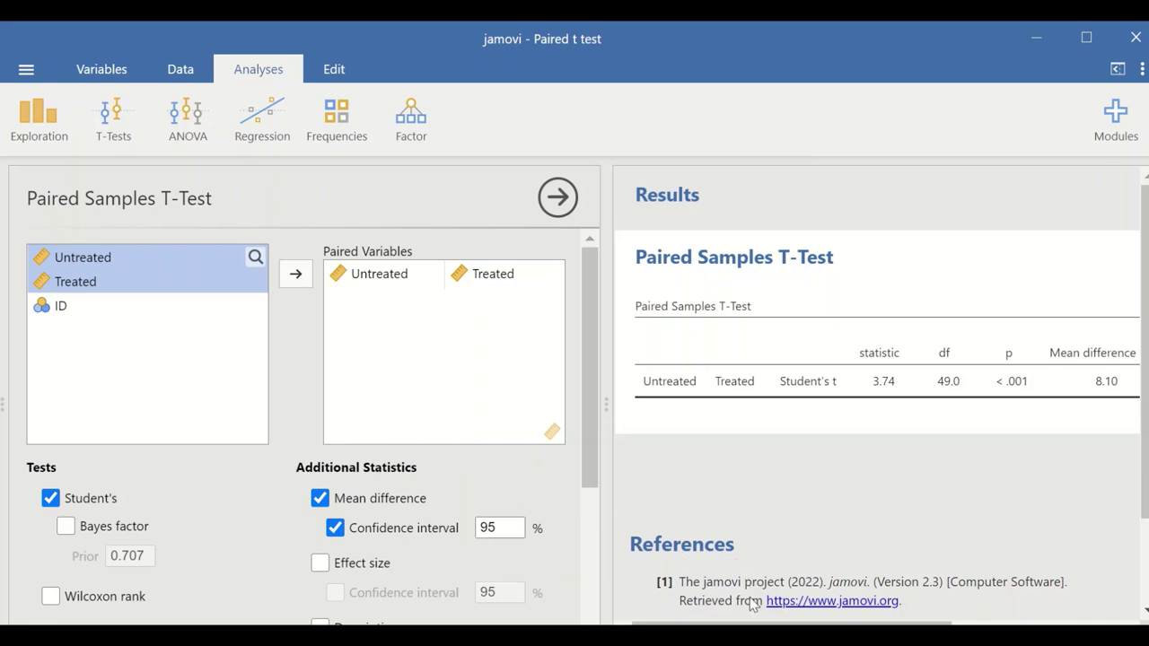
{"action": "left_click_drag", "start_coordinate": [826, 622], "coordinate": [999, 616]}
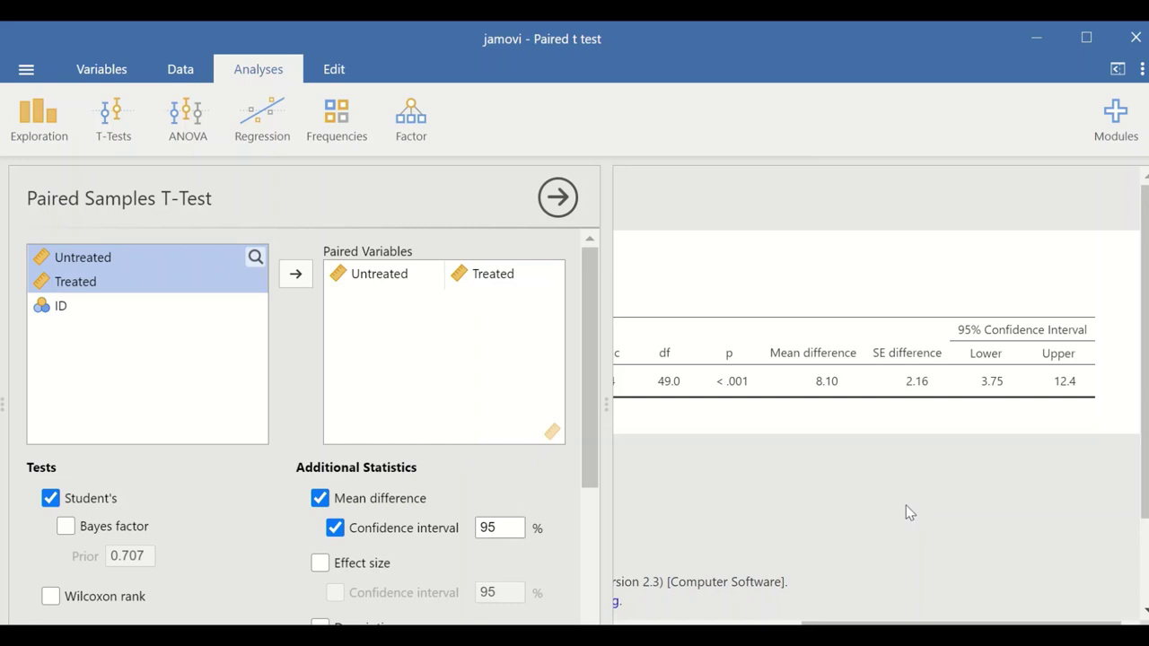
{"action": "scroll", "coordinate": [777, 494], "scroll_direction": "down", "scroll_amount": 1}
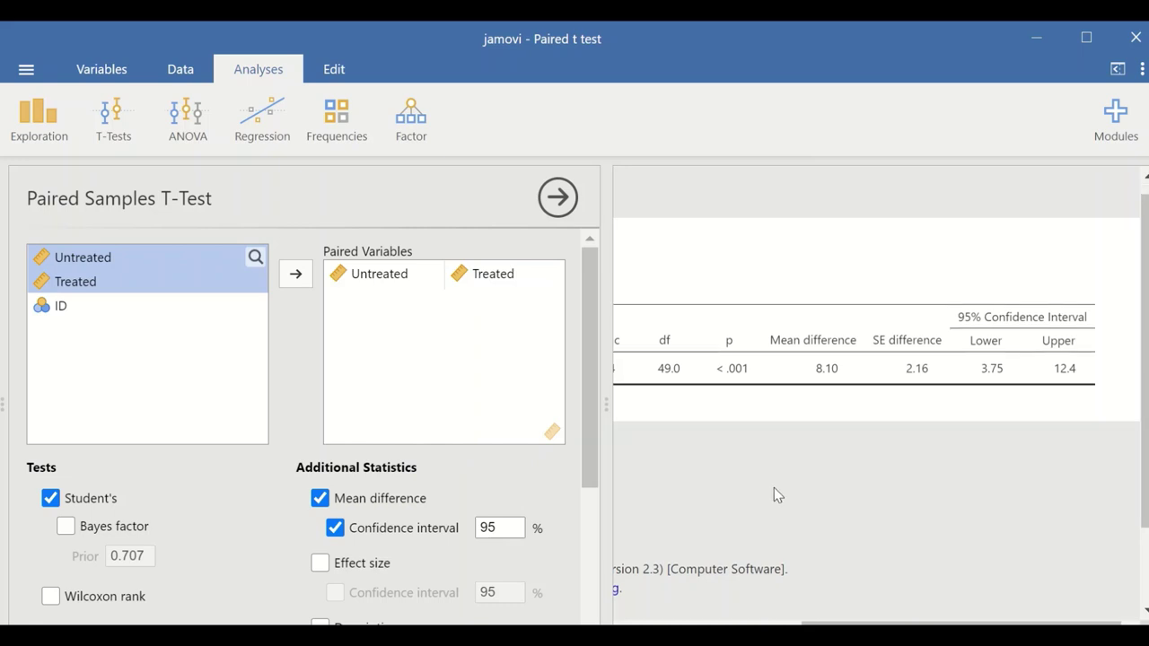
- Add descriptives and descriptives plots to the paired t-test, and view the Untreated–Treated plot
{"action": "scroll", "coordinate": [774, 488], "scroll_direction": "down", "scroll_amount": 2}
{"action": "scroll", "coordinate": [308, 437], "scroll_direction": "down", "scroll_amount": 2}
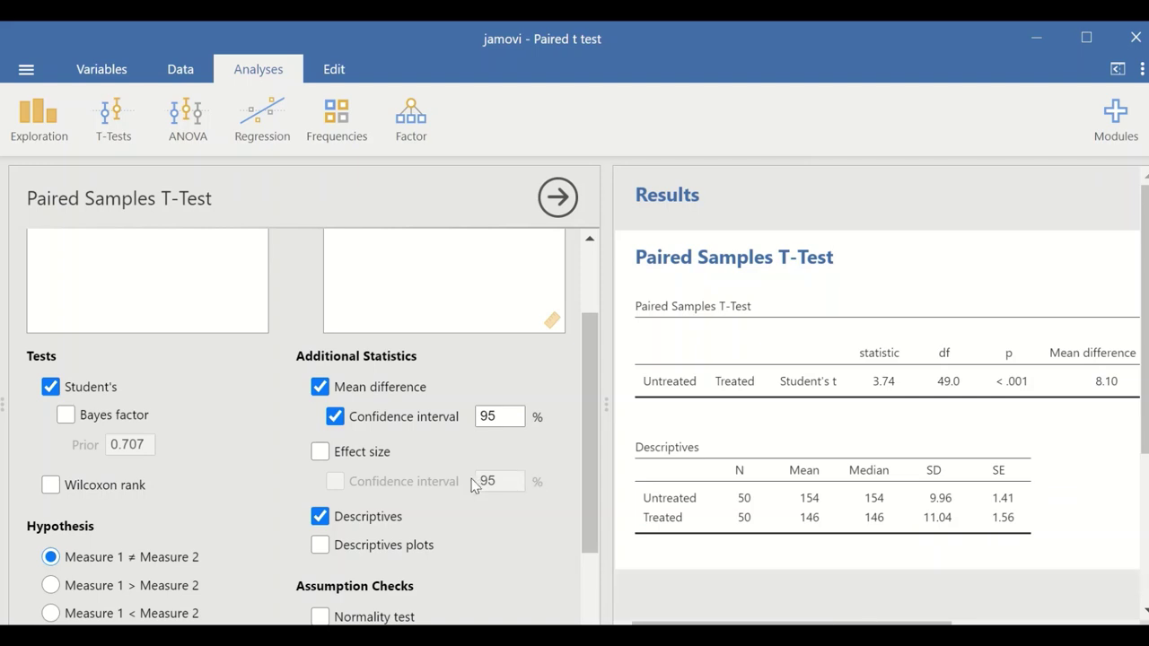
{"action": "scroll", "coordinate": [404, 507], "scroll_direction": "down", "scroll_amount": 3}
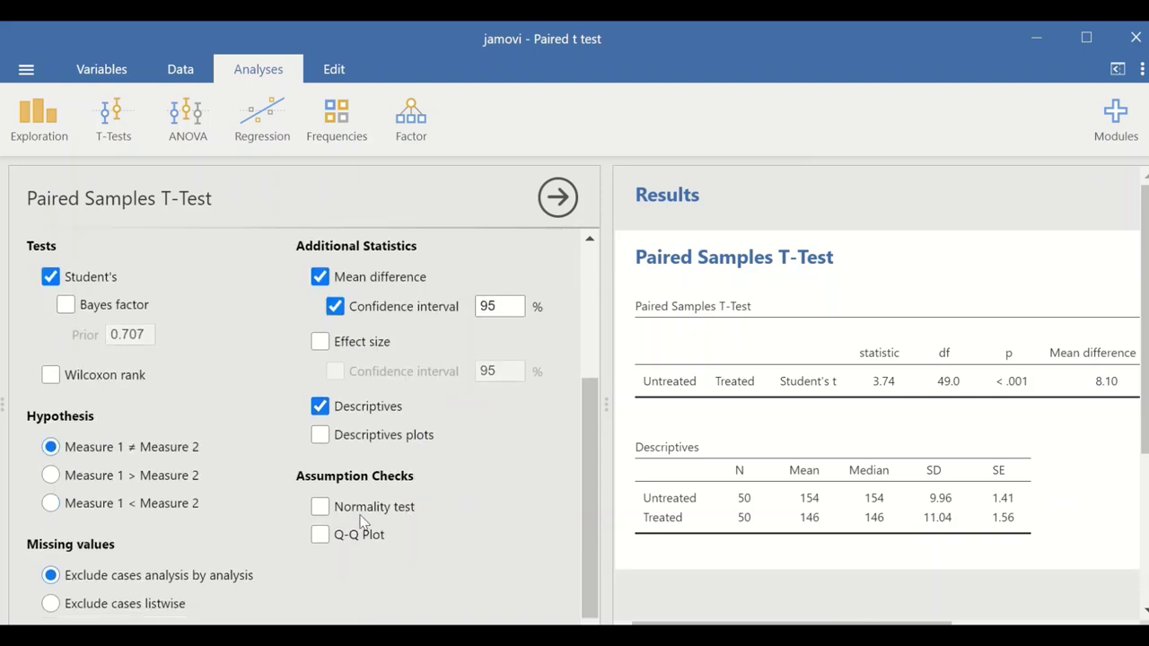
{"action": "left_click", "coordinate": [321, 434]}
{"action": "scroll", "coordinate": [1143, 507], "scroll_direction": "down", "scroll_amount": 1}
{"action": "scroll", "coordinate": [1138, 476], "scroll_direction": "down", "scroll_amount": 4}
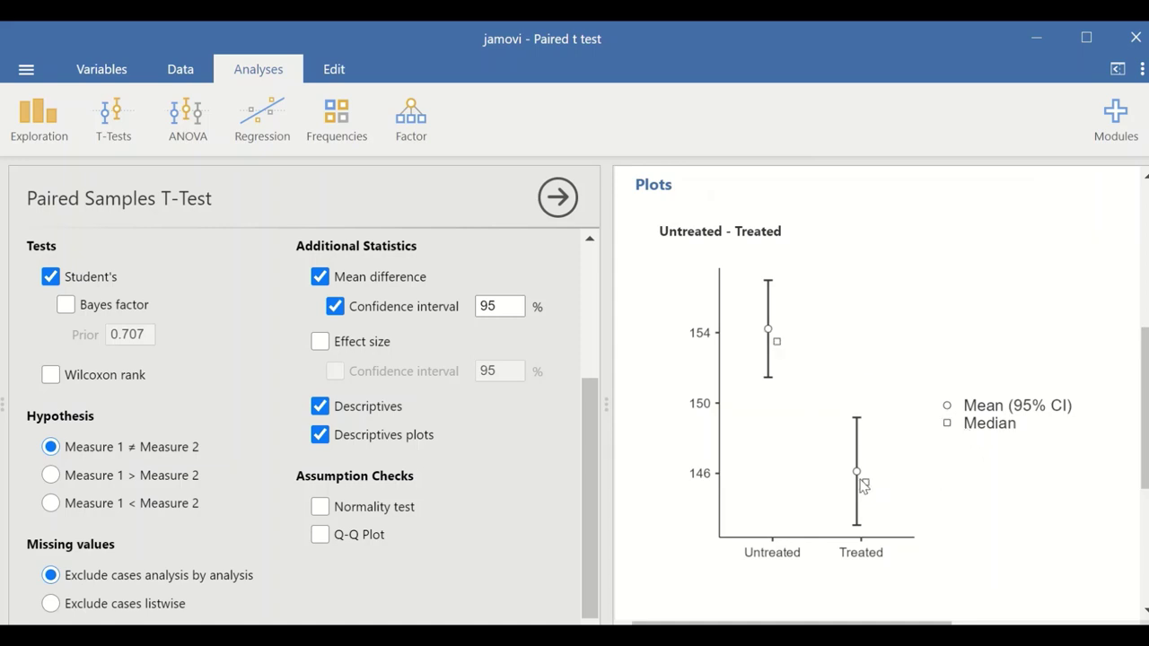
- Check the paired t-test's assumptions with a normality test and a Q-Q plot
{"action": "left_click", "coordinate": [322, 508]}
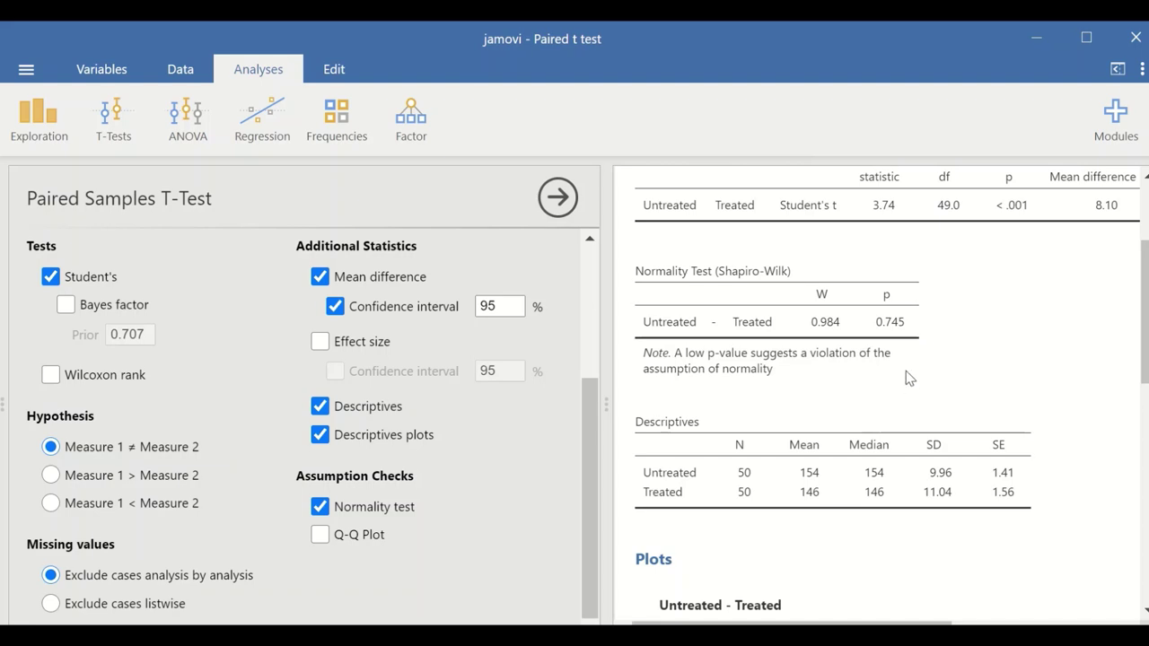
{"action": "scroll", "coordinate": [855, 359], "scroll_direction": "down", "scroll_amount": 2}
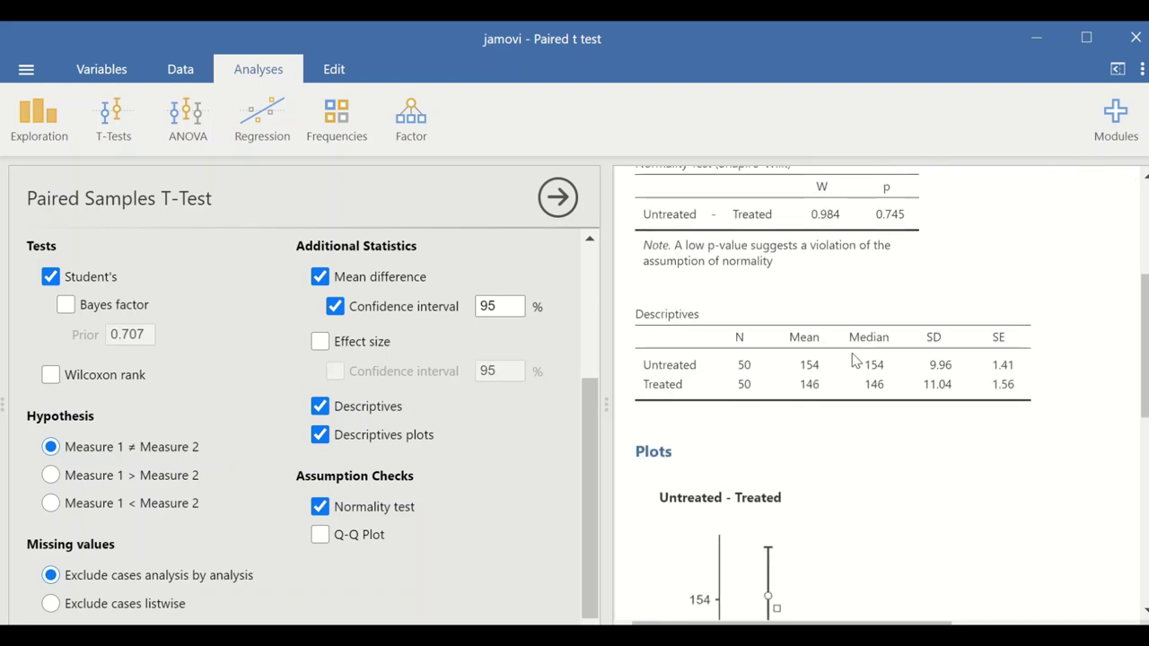
{"action": "left_click", "coordinate": [320, 535]}
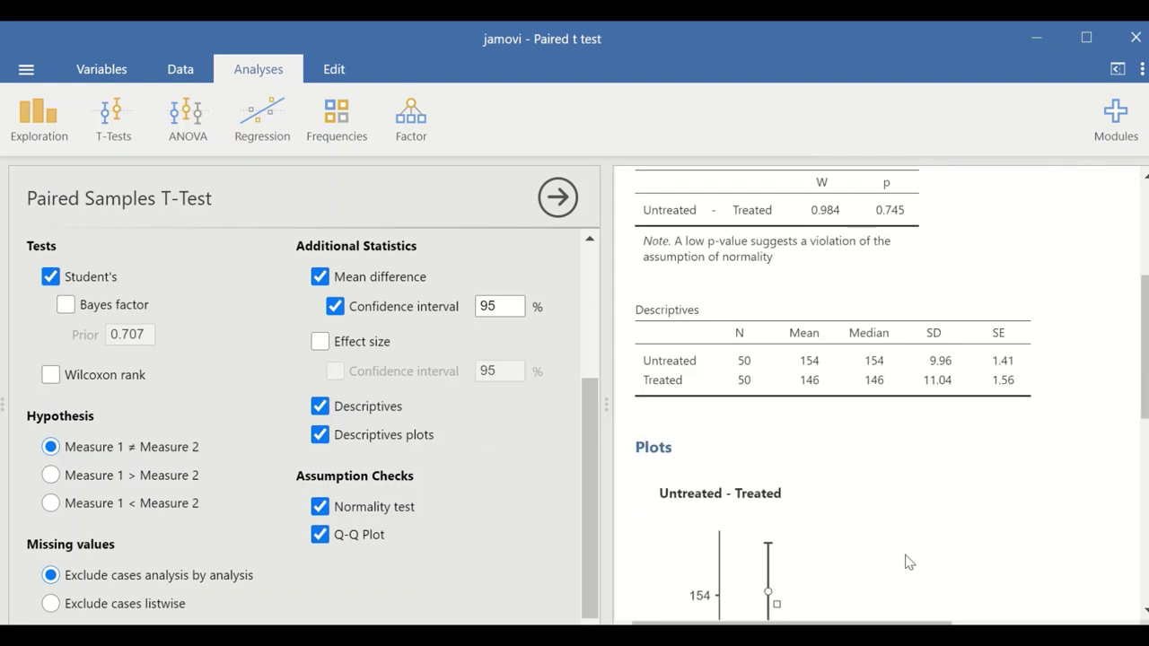
{"action": "scroll", "coordinate": [1022, 386], "scroll_direction": "down", "scroll_amount": 5}
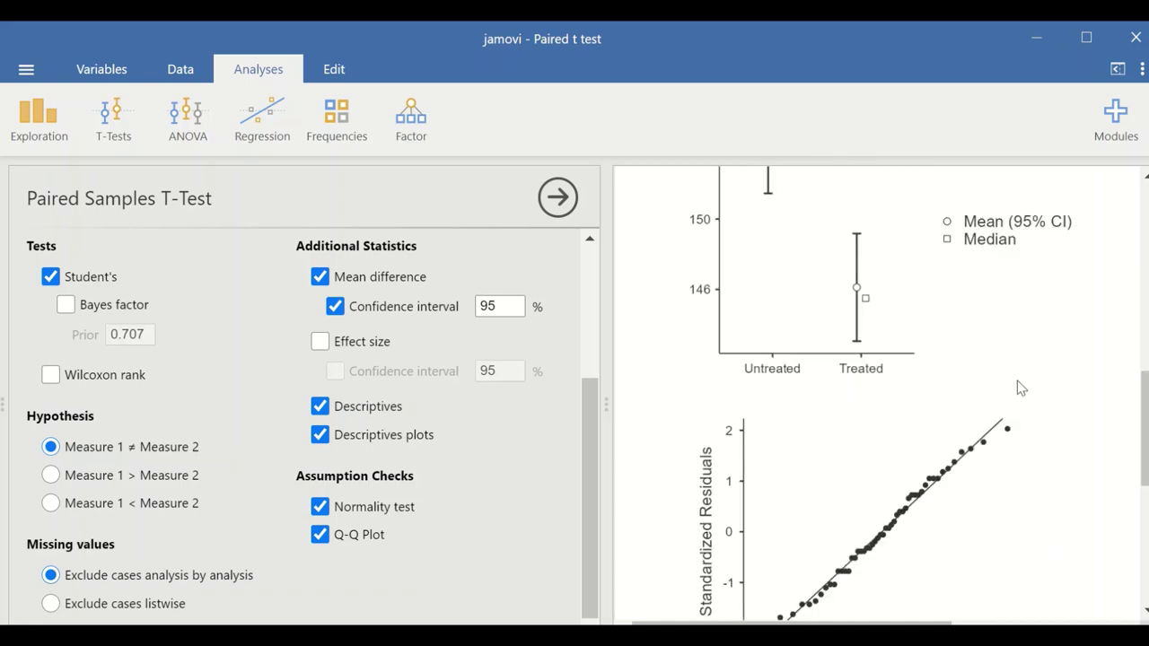
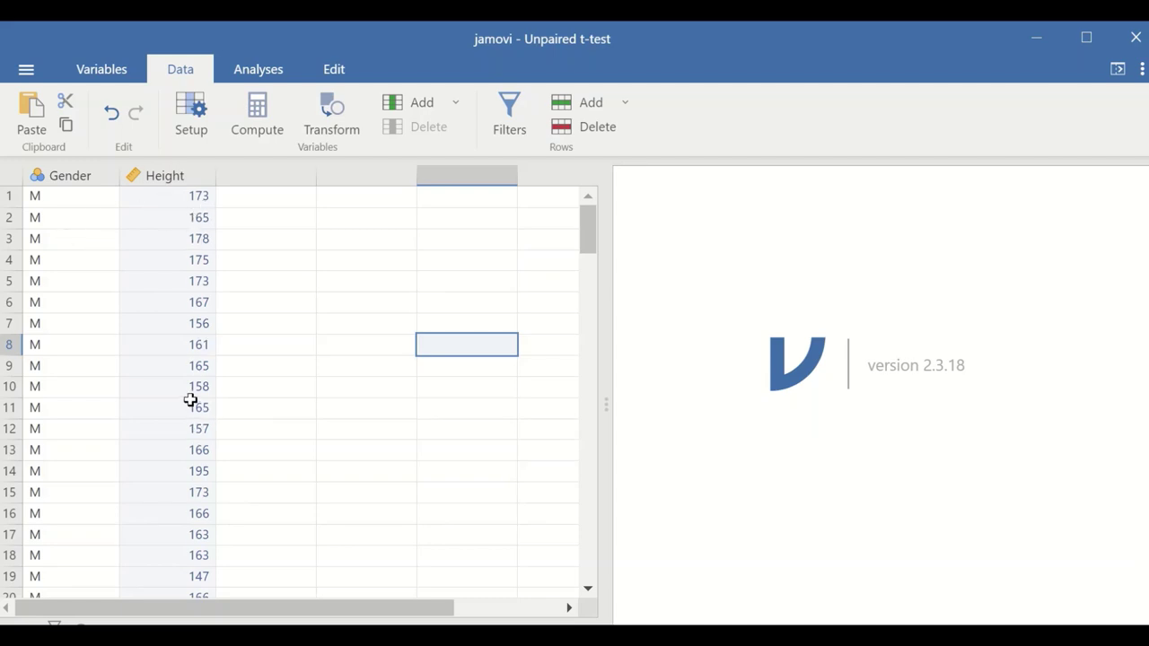
- Set up an Independent Samples T-Test with Gender as the grouping variable and Height as the dependent variable
{"action": "scroll", "coordinate": [188, 398], "scroll_direction": "down", "scroll_amount": 2}
{"action": "scroll", "coordinate": [159, 333], "scroll_direction": "up", "scroll_amount": 2}
{"action": "scroll", "coordinate": [144, 394], "scroll_direction": "down", "scroll_amount": 2}
{"action": "scroll", "coordinate": [144, 388], "scroll_direction": "up", "scroll_amount": 2}
{"action": "left_click", "coordinate": [265, 72]}
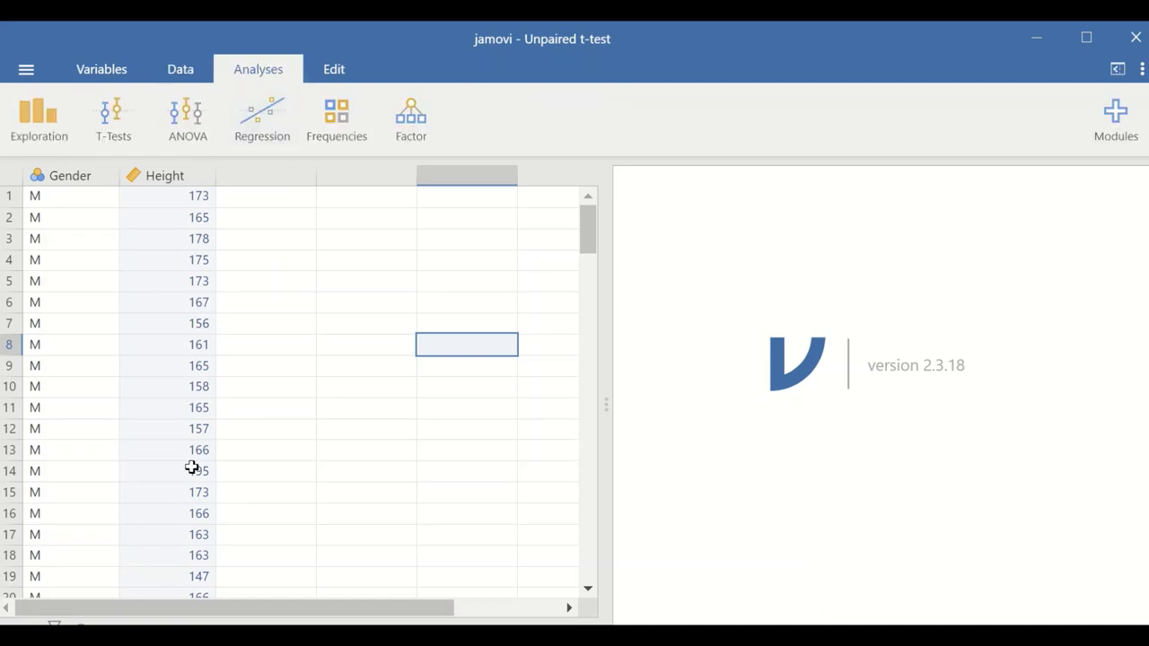
{"action": "left_click", "coordinate": [121, 139]}
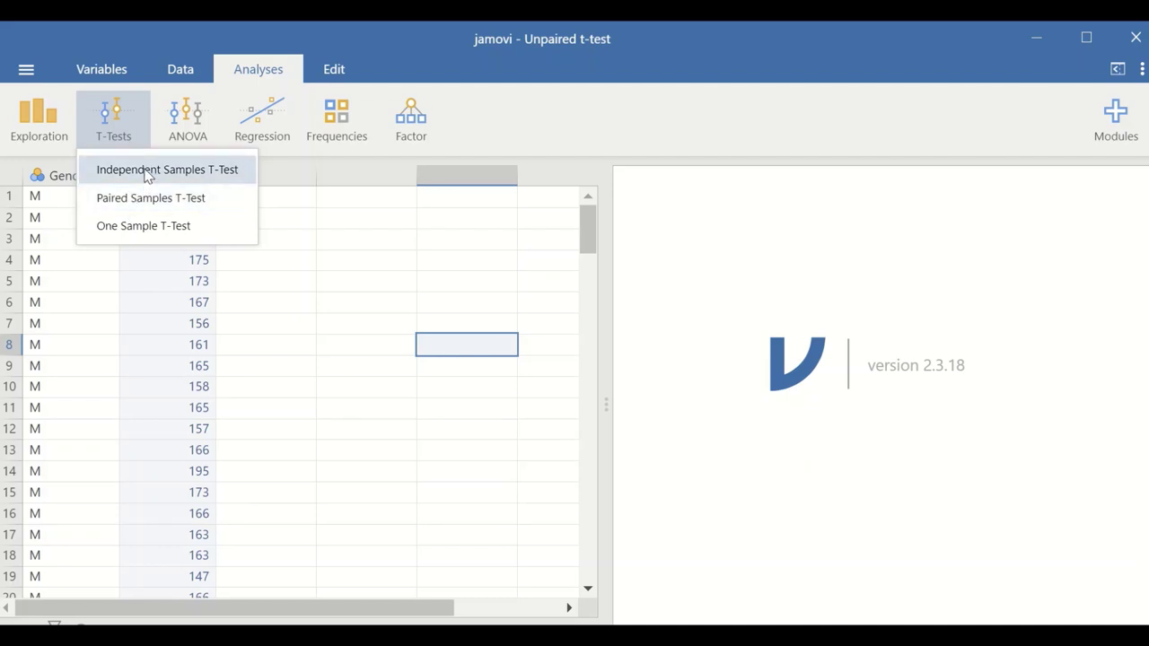
{"action": "left_click", "coordinate": [148, 175]}
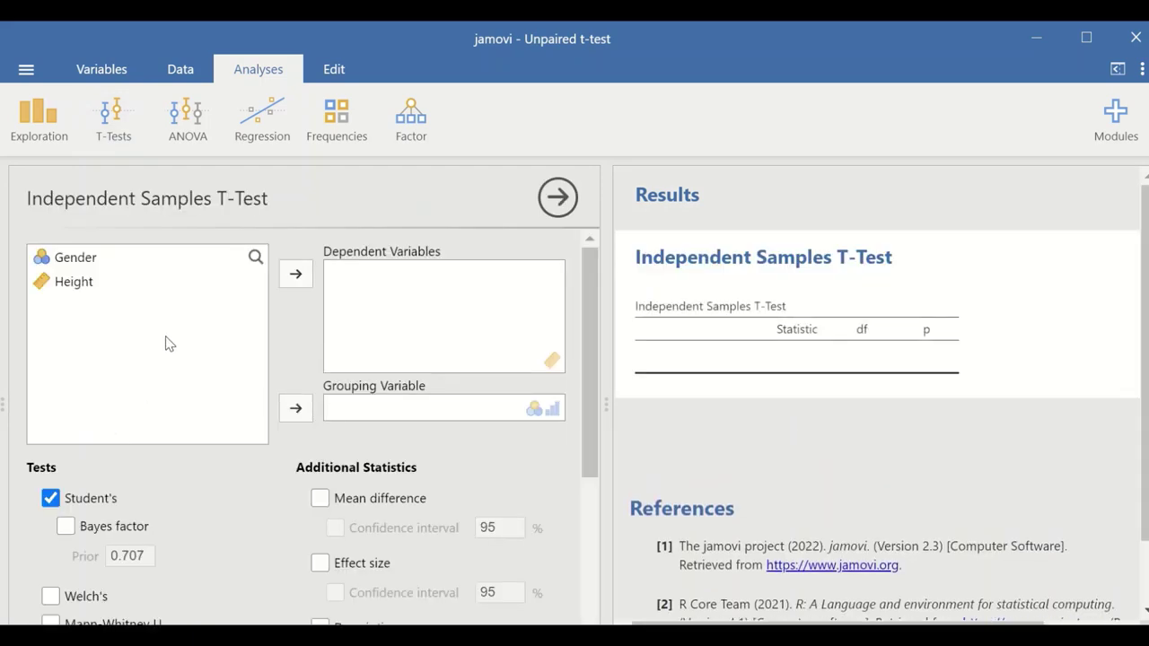
{"action": "left_click", "coordinate": [66, 265]}
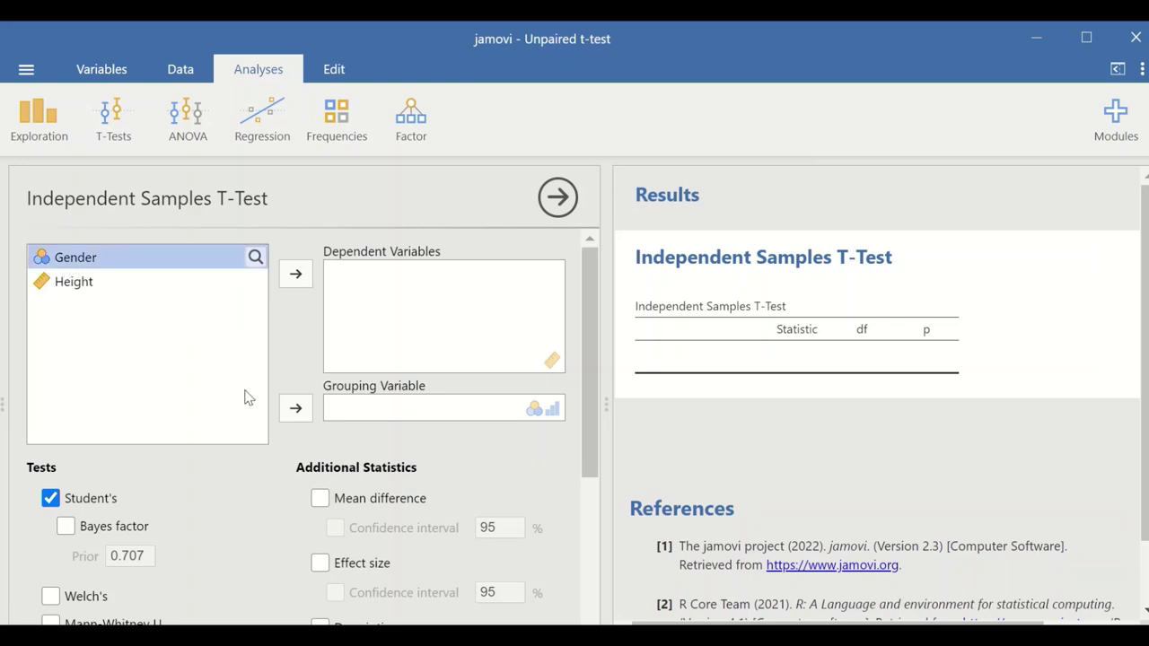
{"action": "left_click", "coordinate": [297, 408]}
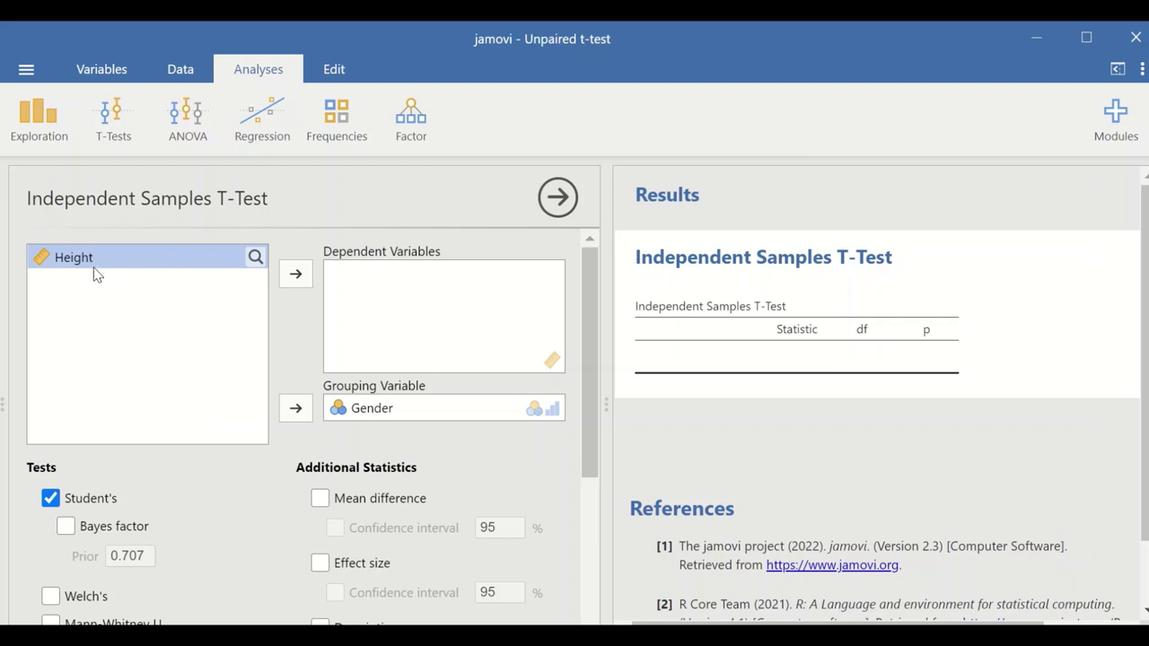
{"action": "left_click", "coordinate": [297, 280]}
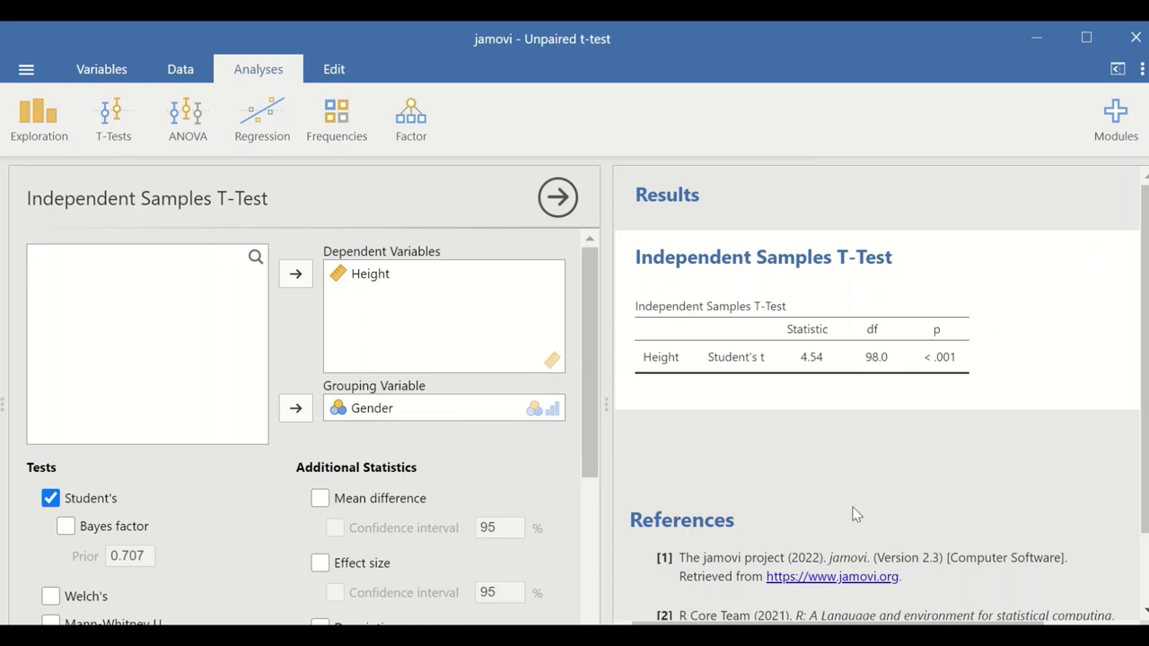
- Add the mean difference and its 95% confidence interval to the independent t-test results
{"action": "scroll", "coordinate": [669, 492], "scroll_direction": "down", "scroll_amount": 1}
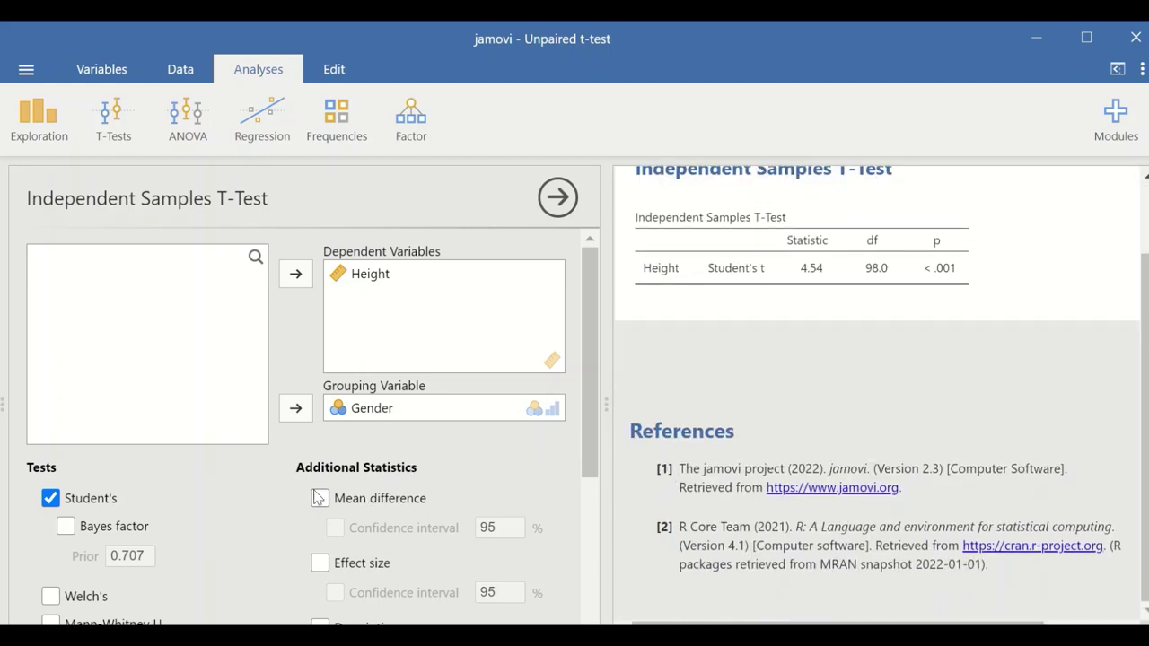
{"action": "scroll", "coordinate": [675, 414], "scroll_direction": "up", "scroll_amount": 1}
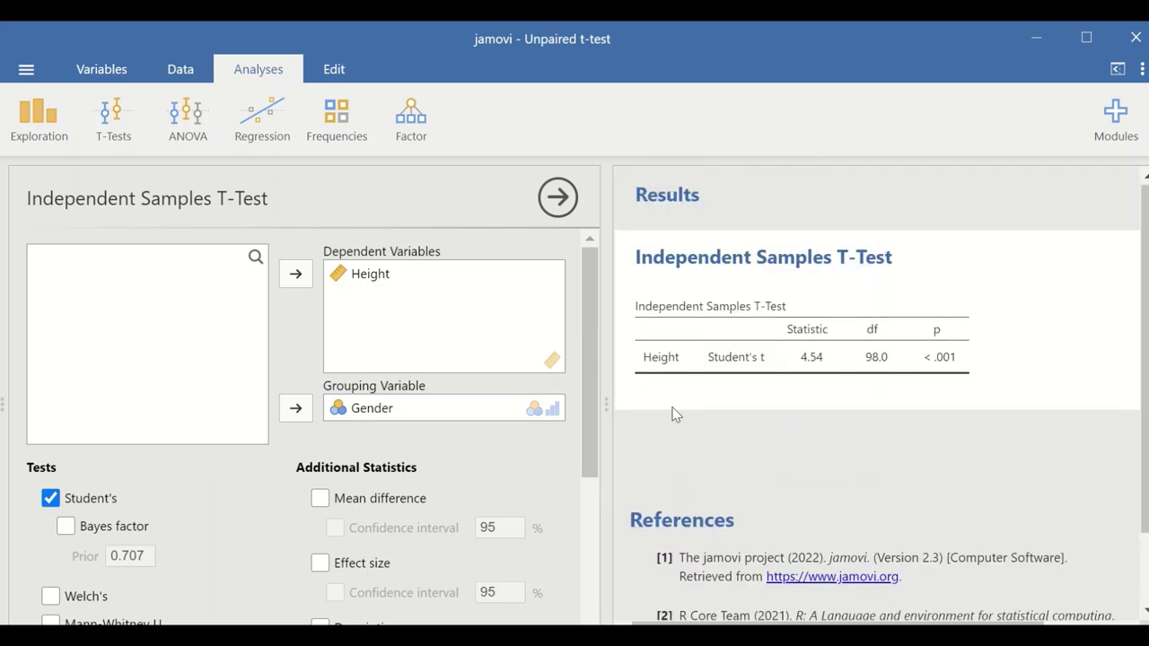
{"action": "left_click", "coordinate": [321, 498]}
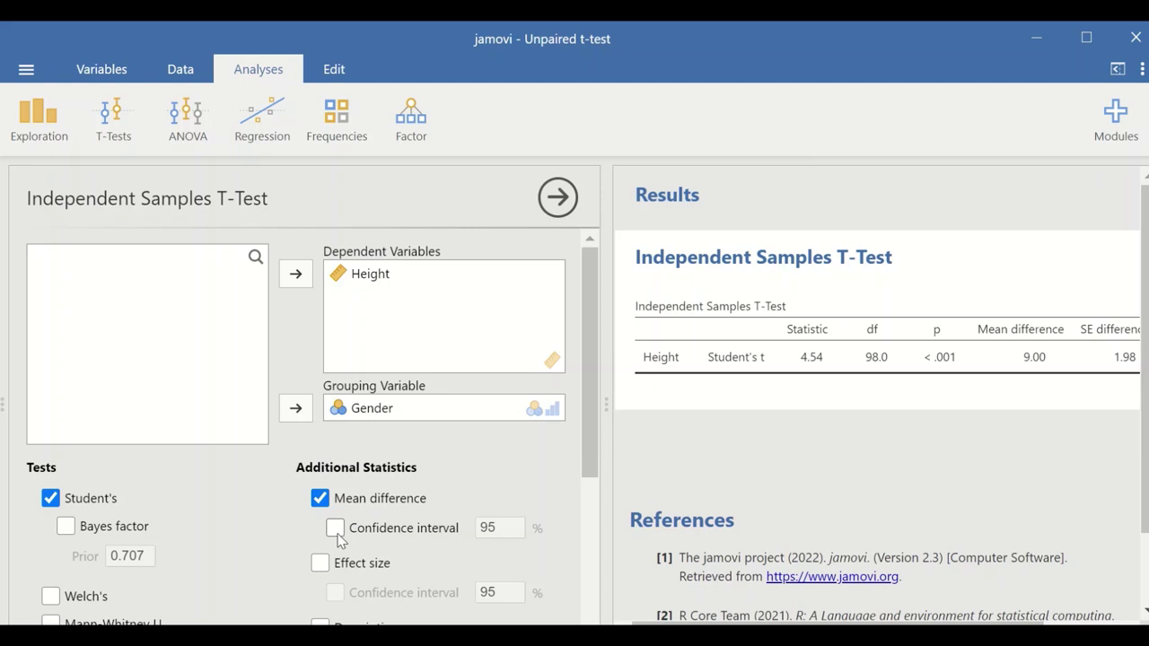
{"action": "left_click", "coordinate": [335, 529]}
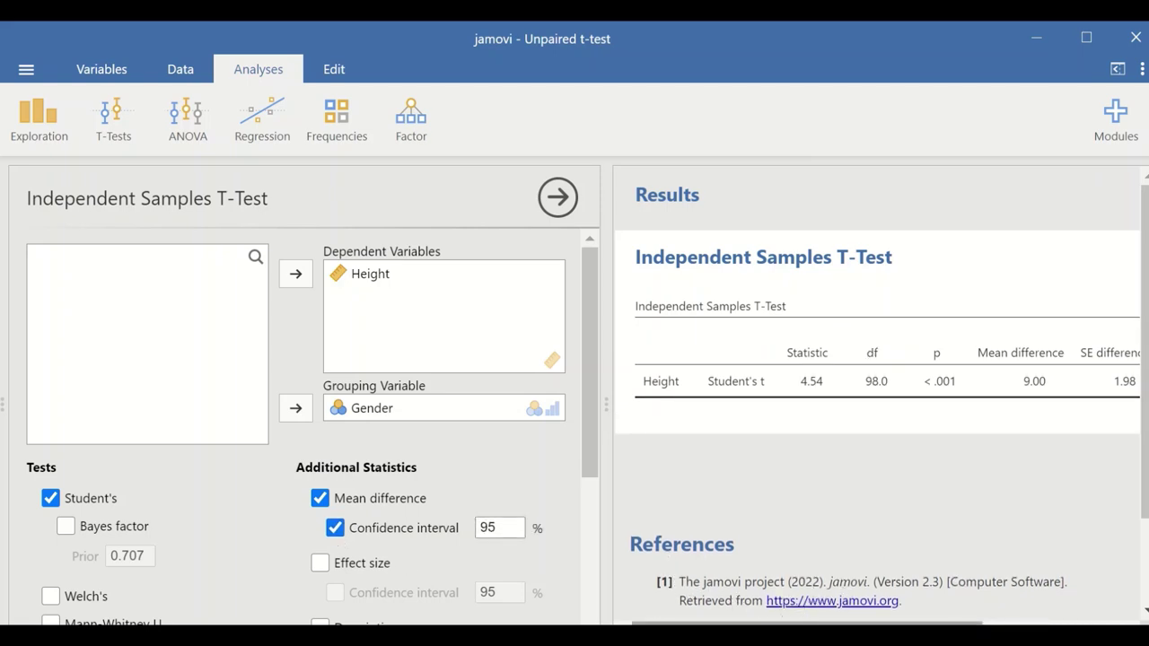
{"action": "left_click_drag", "start_coordinate": [885, 622], "coordinate": [1023, 620]}
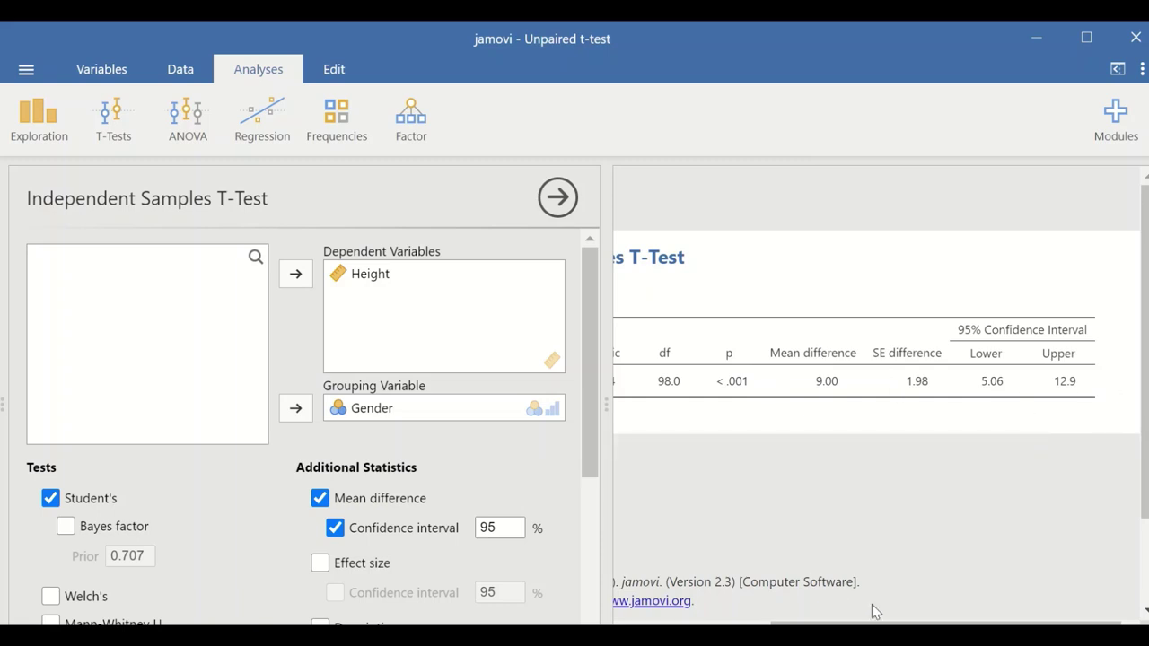
{"action": "left_click_drag", "start_coordinate": [871, 622], "coordinate": [727, 622]}
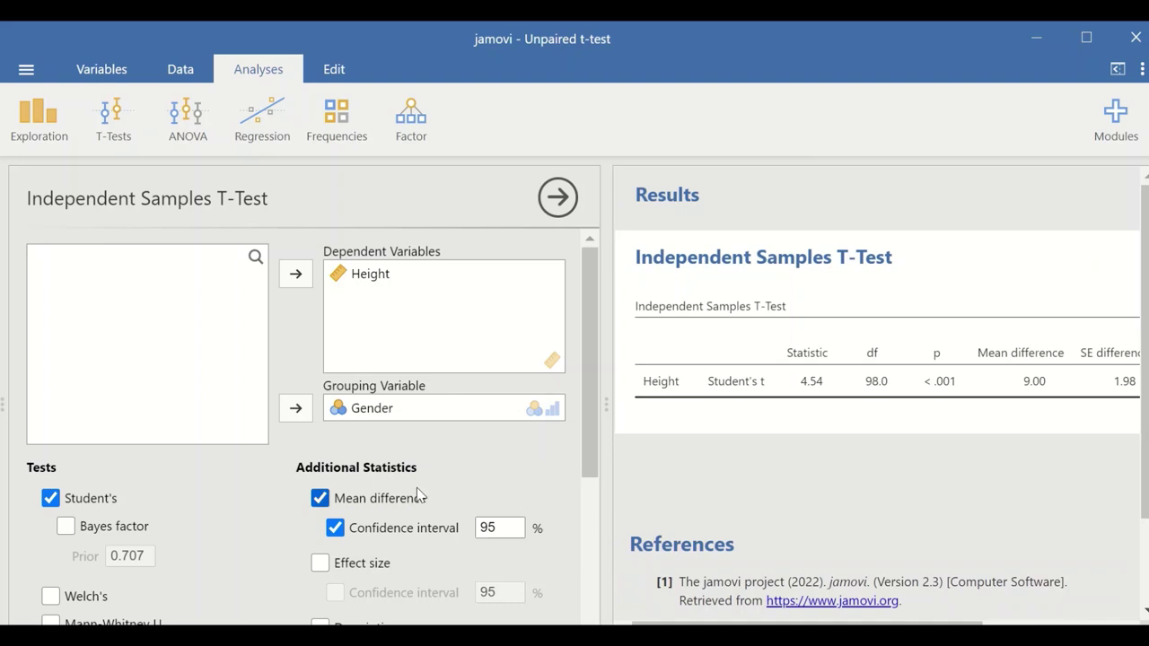
- Add group descriptives and descriptives plots for Height to the independent t-test
{"action": "scroll", "coordinate": [428, 469], "scroll_direction": "down", "scroll_amount": 5}
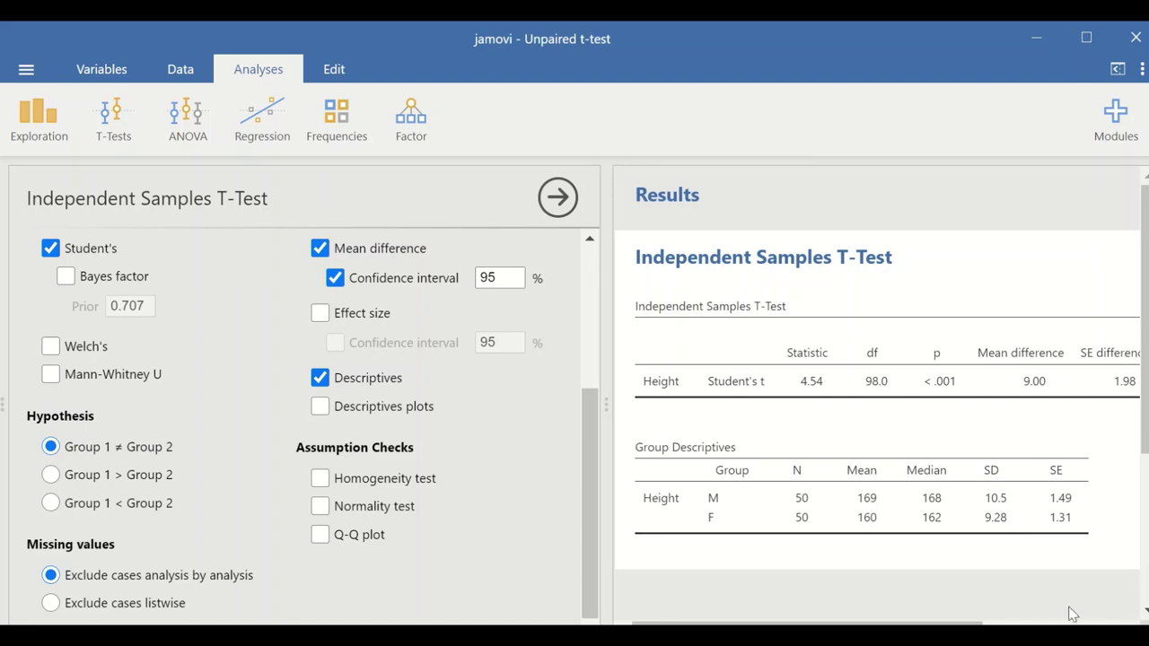
{"action": "left_click", "coordinate": [321, 406]}
{"action": "scroll", "coordinate": [756, 475], "scroll_direction": "down", "scroll_amount": 1}
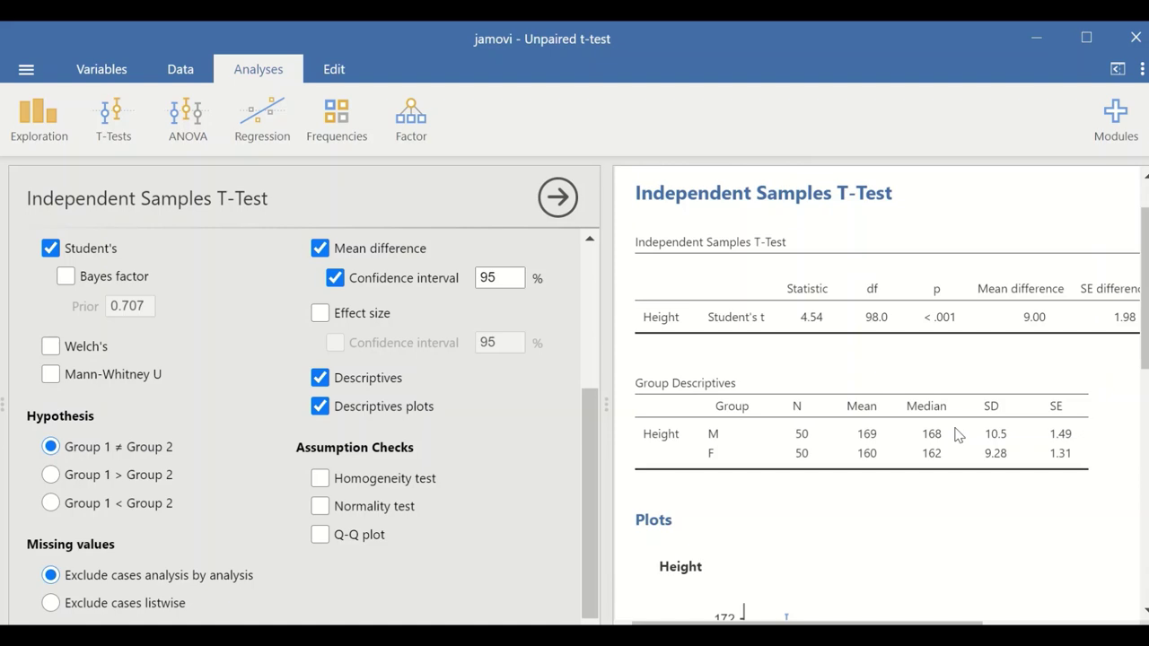
{"action": "scroll", "coordinate": [958, 435], "scroll_direction": "down", "scroll_amount": 3}
{"action": "scroll", "coordinate": [958, 433], "scroll_direction": "down", "scroll_amount": 2}
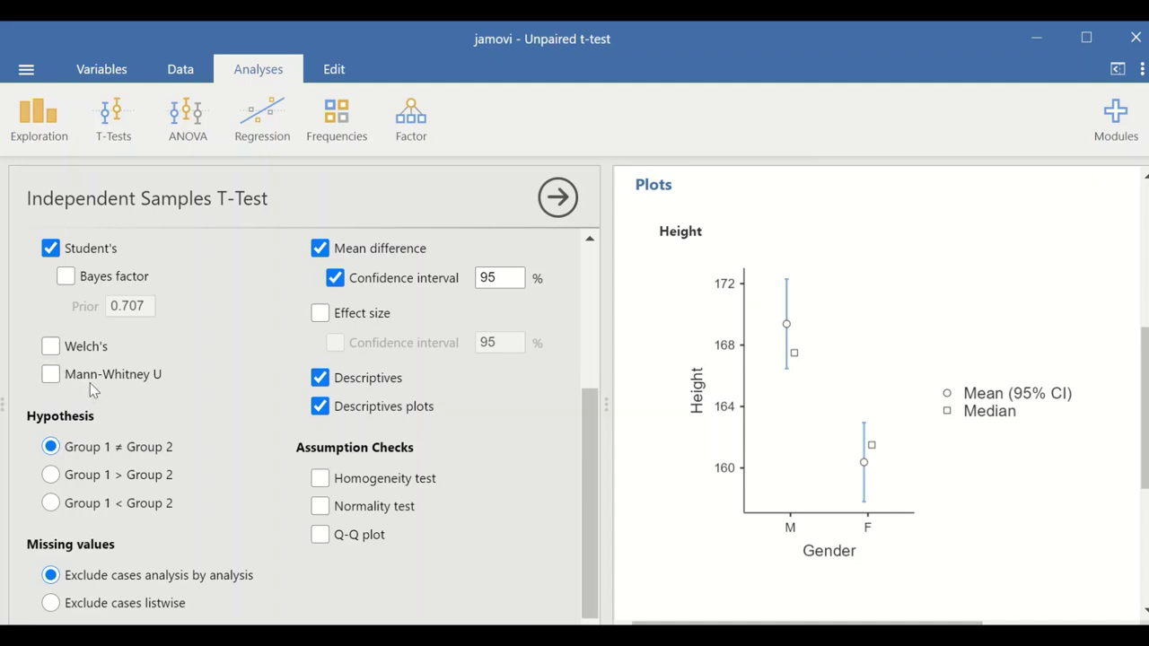
- Include Welch's test alongside Student's test in the independent samples analysis
{"action": "scroll", "coordinate": [94, 392], "scroll_direction": "up", "scroll_amount": 2}
{"action": "scroll", "coordinate": [101, 399], "scroll_direction": "down", "scroll_amount": 2}
{"action": "scroll", "coordinate": [101, 398], "scroll_direction": "down", "scroll_amount": 1}
{"action": "left_click", "coordinate": [50, 346]}
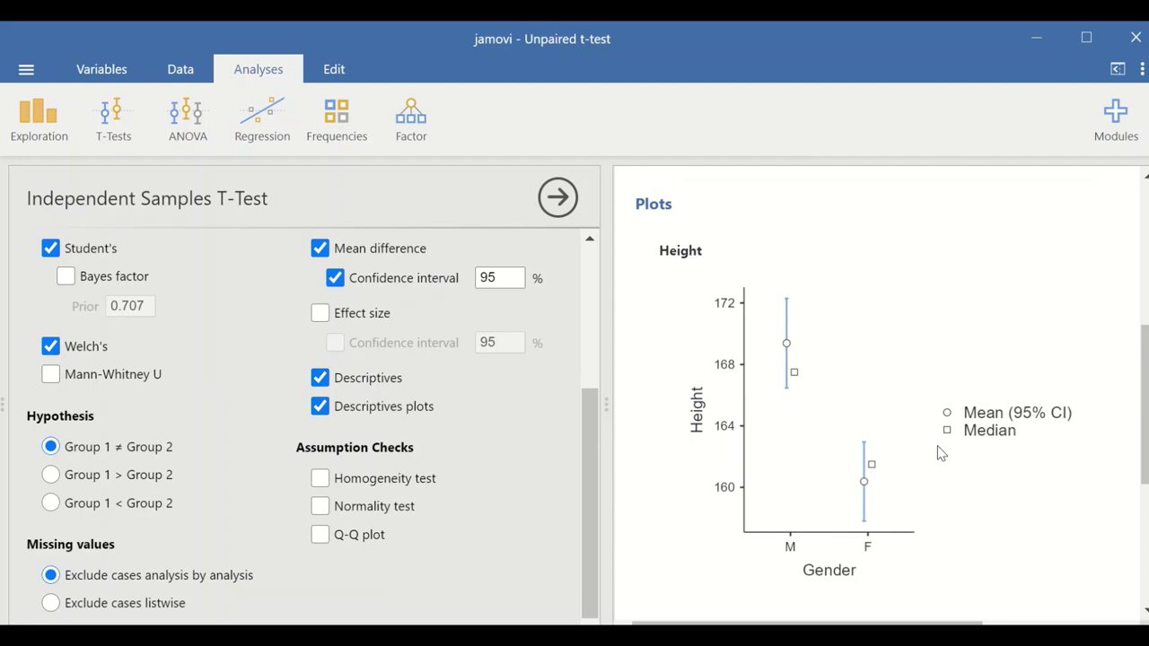
- Add the normality test and the homogeneity of variances test for Height to the independent samples t-test
{"action": "scroll", "coordinate": [938, 452], "scroll_direction": "up", "scroll_amount": 5}
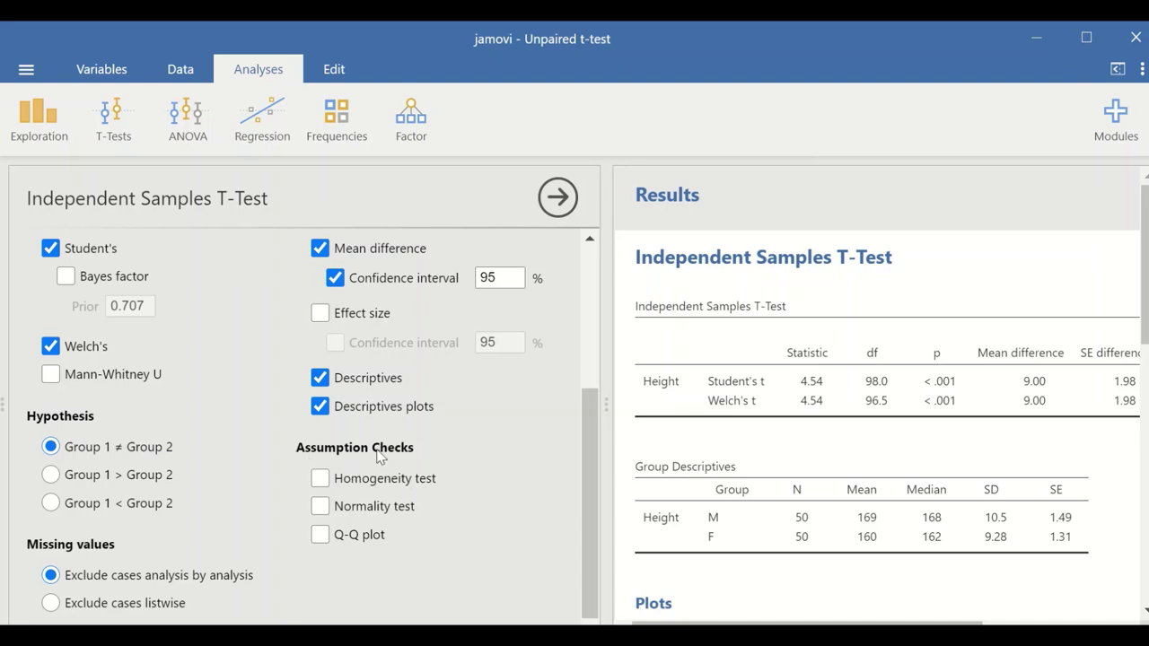
{"action": "left_click", "coordinate": [321, 506]}
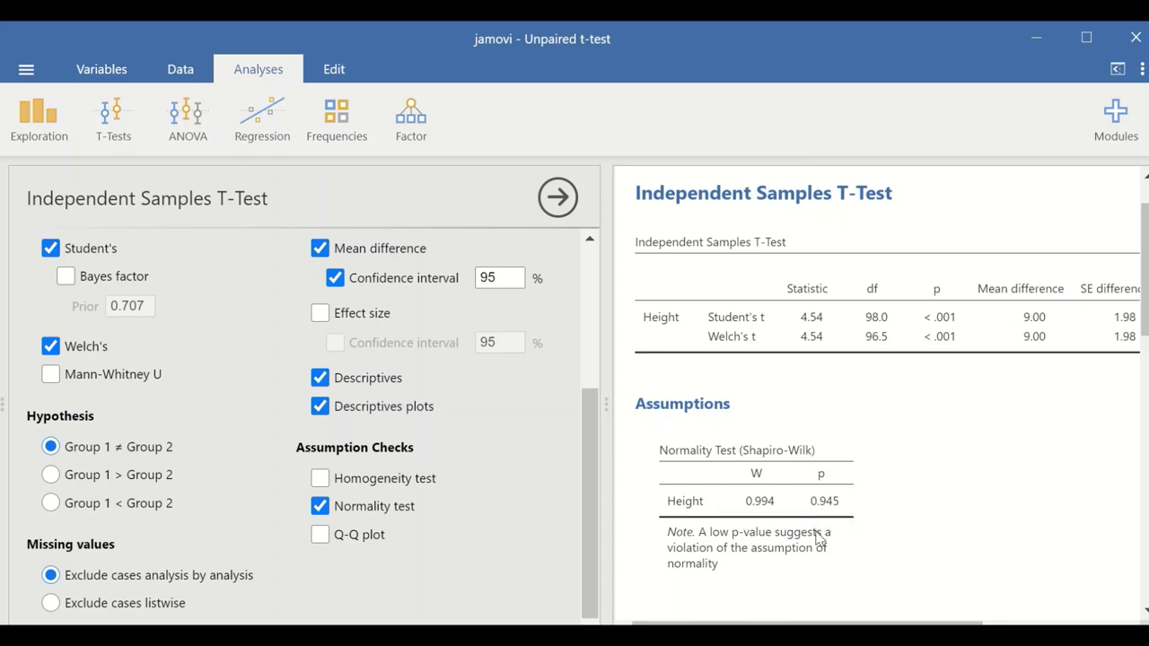
{"action": "left_click", "coordinate": [320, 477]}
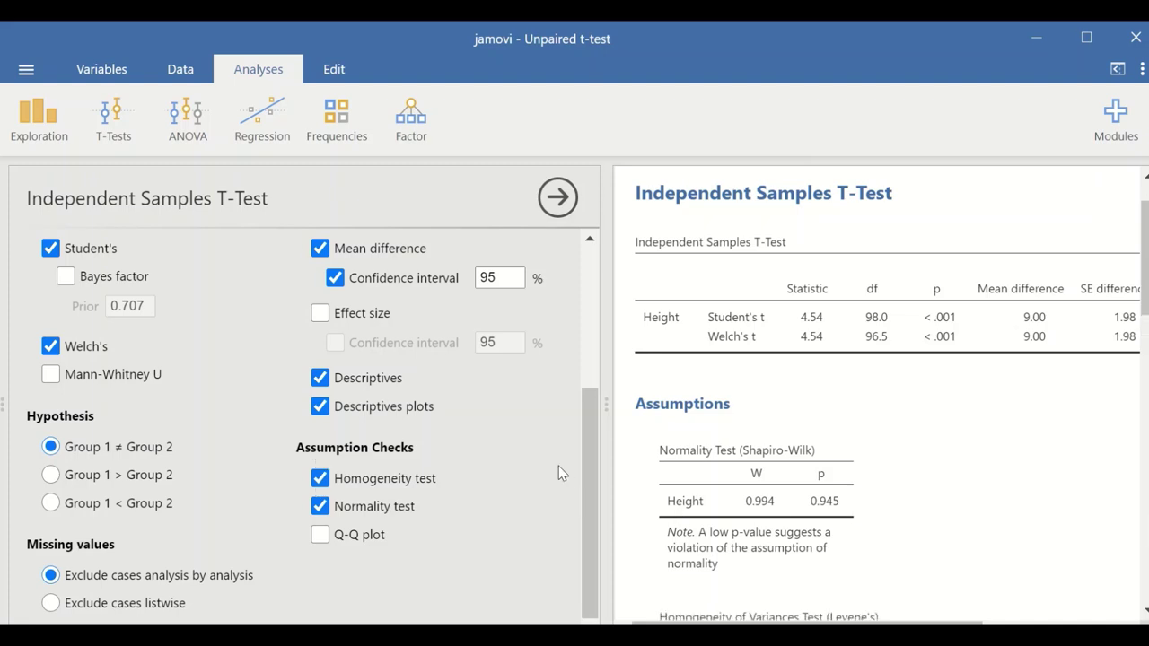
{"action": "scroll", "coordinate": [807, 471], "scroll_direction": "down", "scroll_amount": 4}
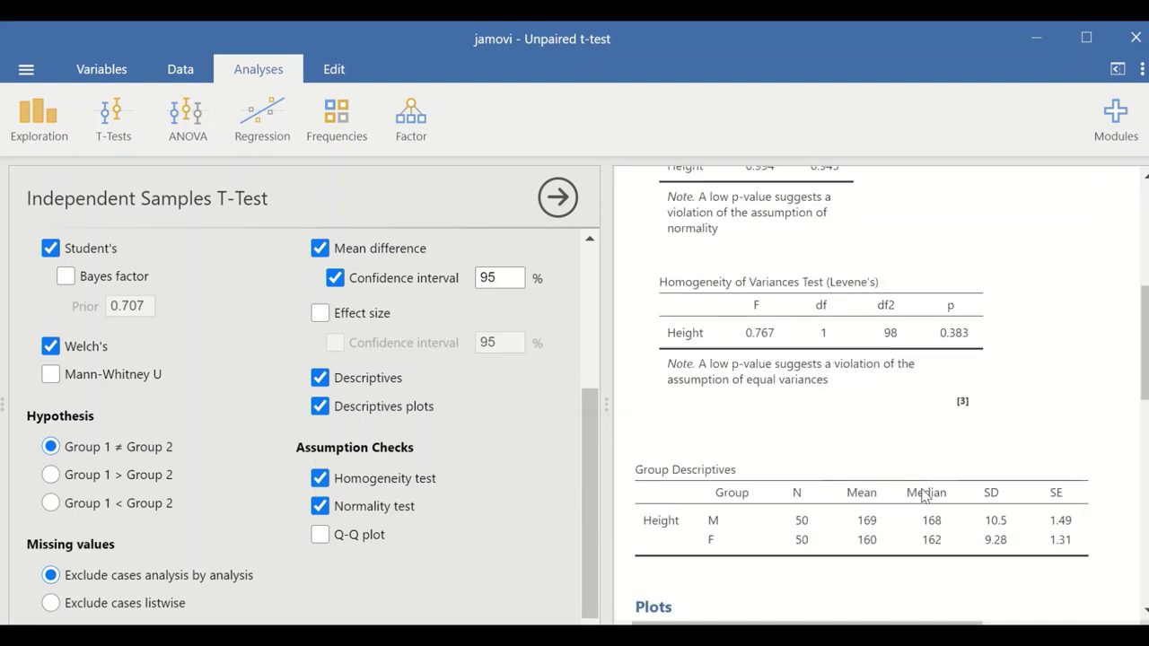
{"action": "scroll", "coordinate": [921, 486], "scroll_direction": "up", "scroll_amount": 2}
{"action": "scroll", "coordinate": [922, 487], "scroll_direction": "up", "scroll_amount": 1}
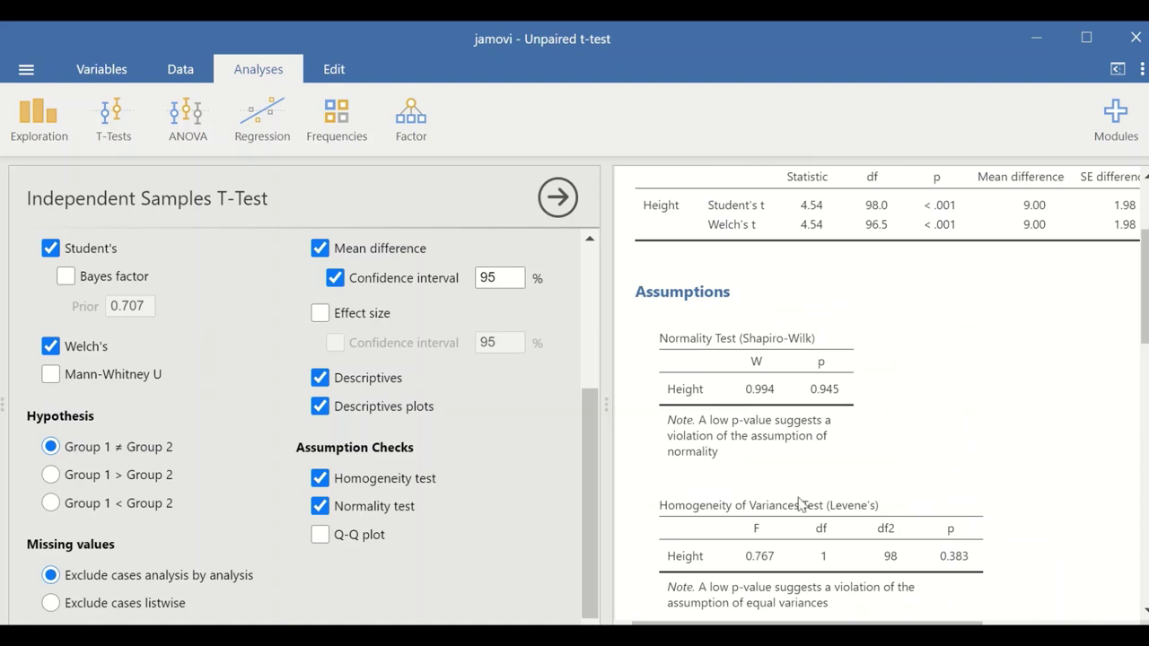
{"action": "scroll", "coordinate": [862, 498], "scroll_direction": "down", "scroll_amount": 3}
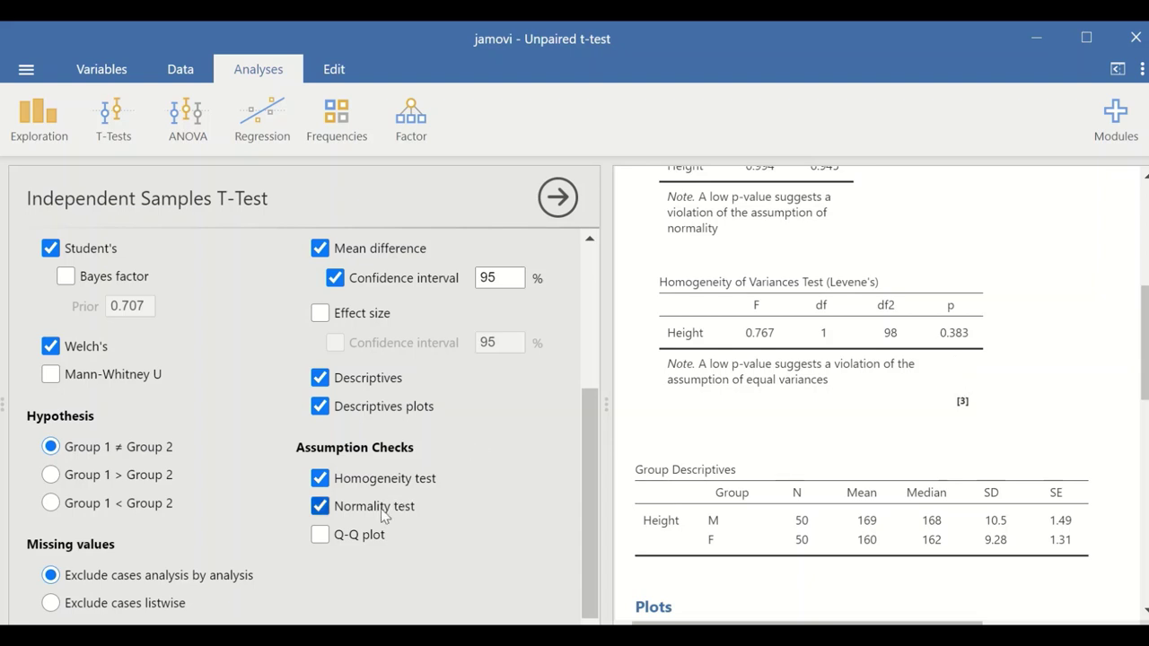
- Add a Q-Q plot of the Height residuals to the independent t-test's assumption checks
{"action": "left_click", "coordinate": [321, 535]}
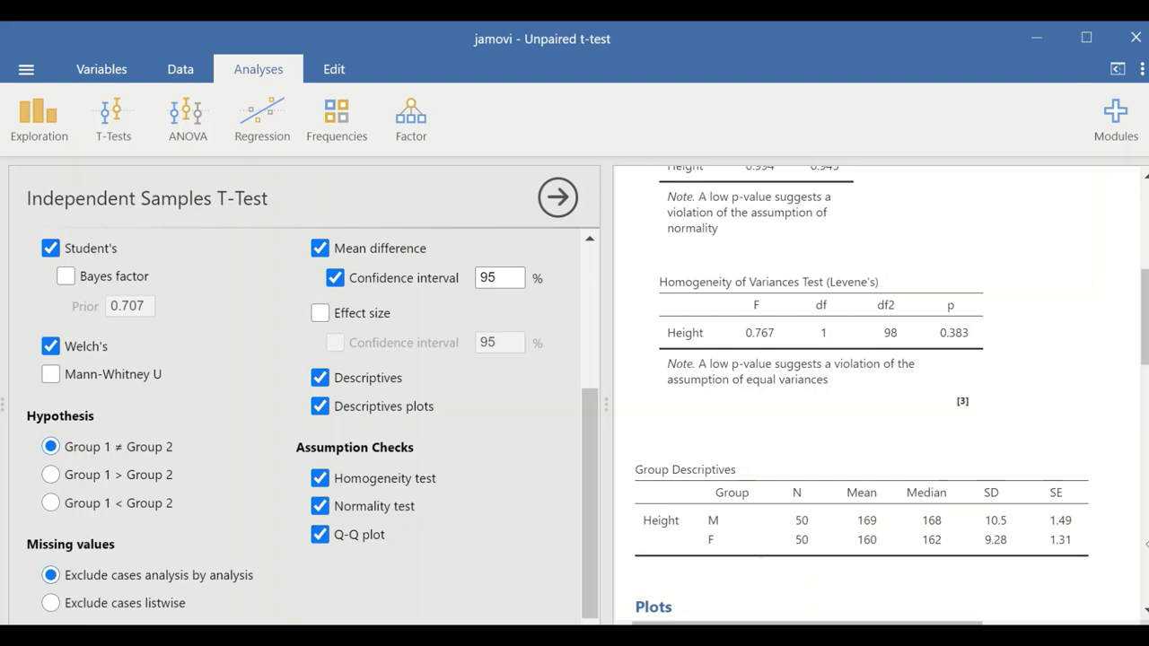
{"action": "scroll", "coordinate": [1124, 527], "scroll_direction": "down", "scroll_amount": 7}
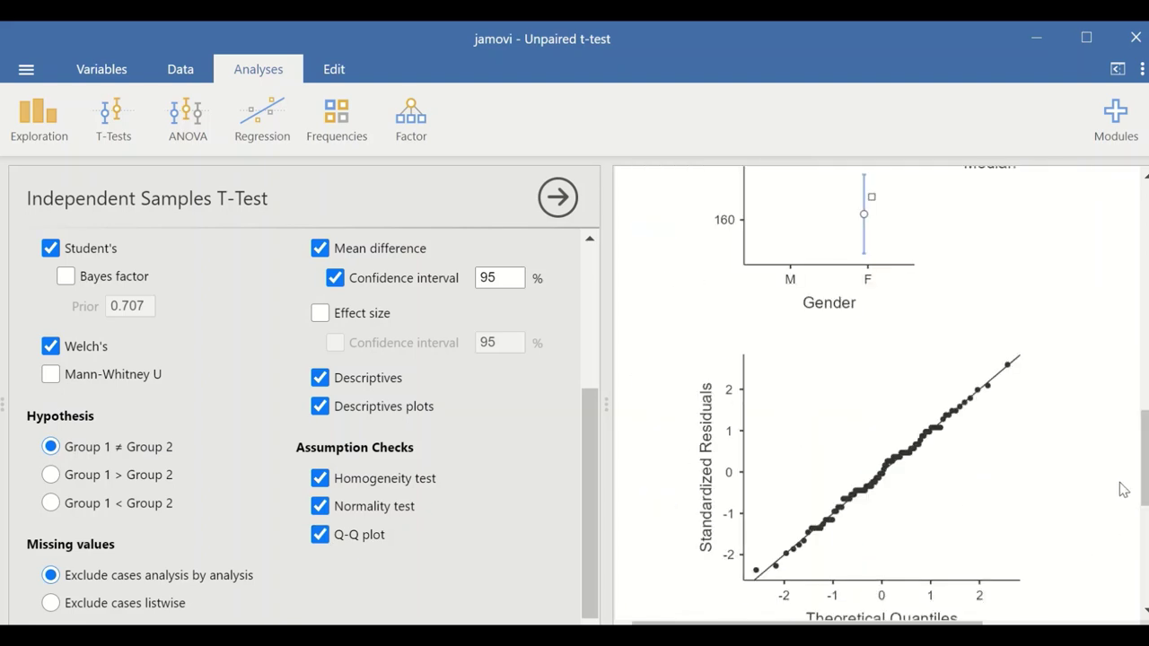
{"action": "scroll", "coordinate": [1120, 489], "scroll_direction": "down", "scroll_amount": 4}
{"action": "scroll", "coordinate": [1017, 460], "scroll_direction": "up", "scroll_amount": 4}
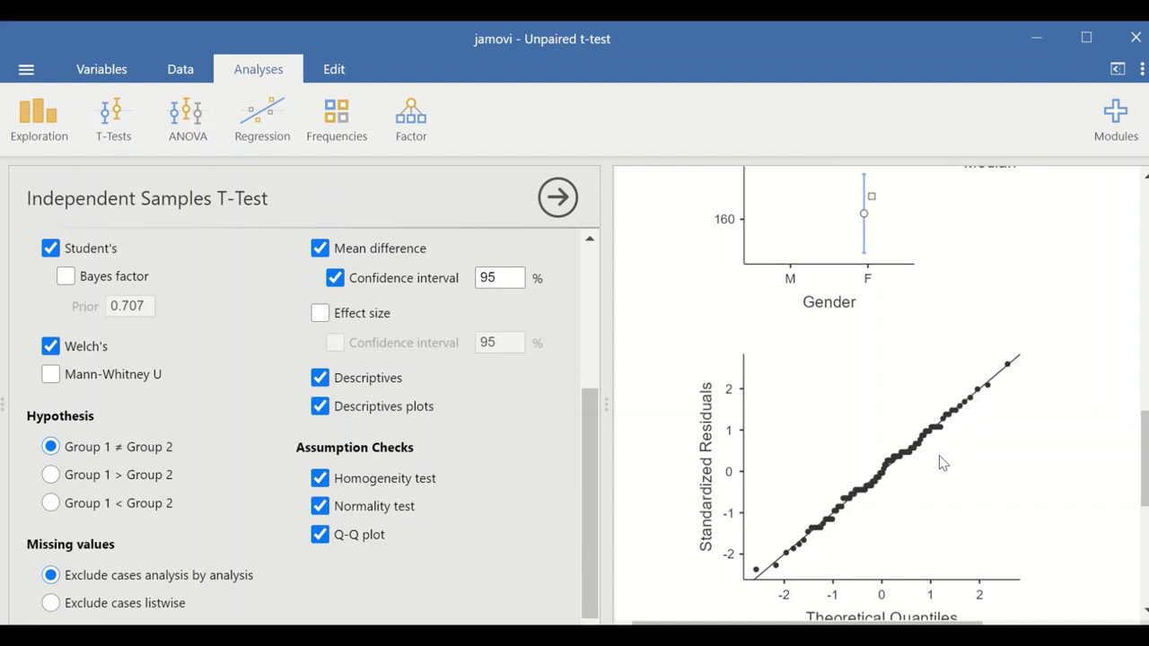
- Review the independent t-test results table, the normality and Levene's test tables, and the group descriptives for Height
{"action": "scroll", "coordinate": [933, 449], "scroll_direction": "up", "scroll_amount": 10}
{"action": "scroll", "coordinate": [893, 430], "scroll_direction": "up", "scroll_amount": 5}
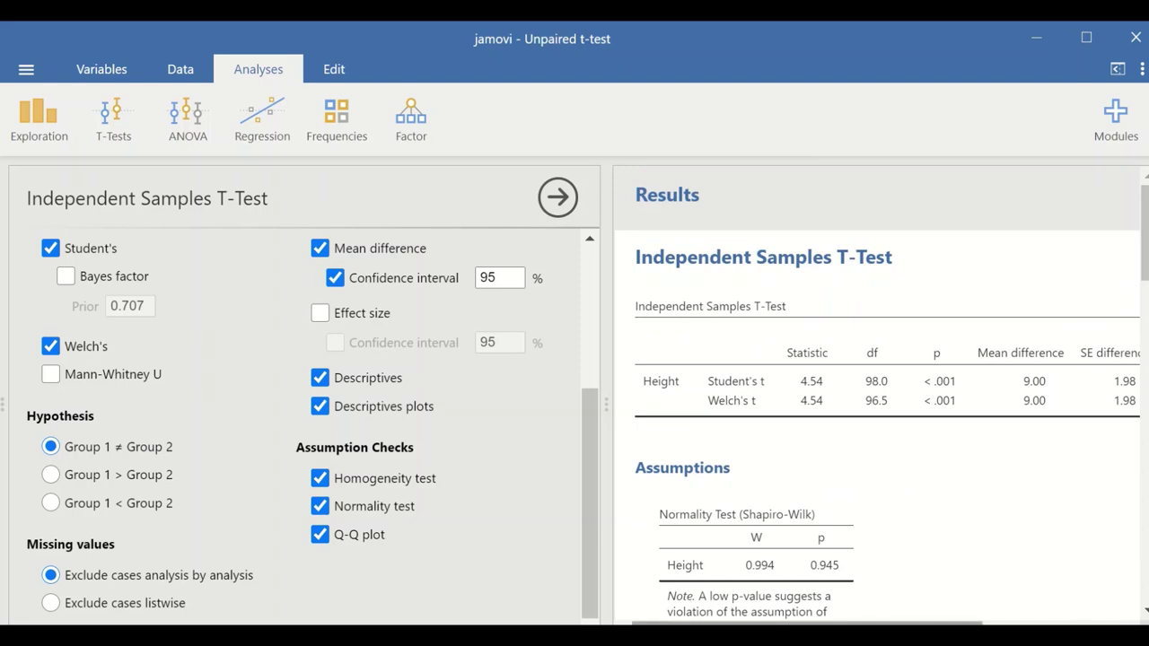
{"action": "scroll", "coordinate": [876, 430], "scroll_direction": "right", "scroll_amount": 3}
{"action": "scroll", "coordinate": [954, 508], "scroll_direction": "left", "scroll_amount": 3}
{"action": "scroll", "coordinate": [954, 508], "scroll_direction": "down", "scroll_amount": 5}
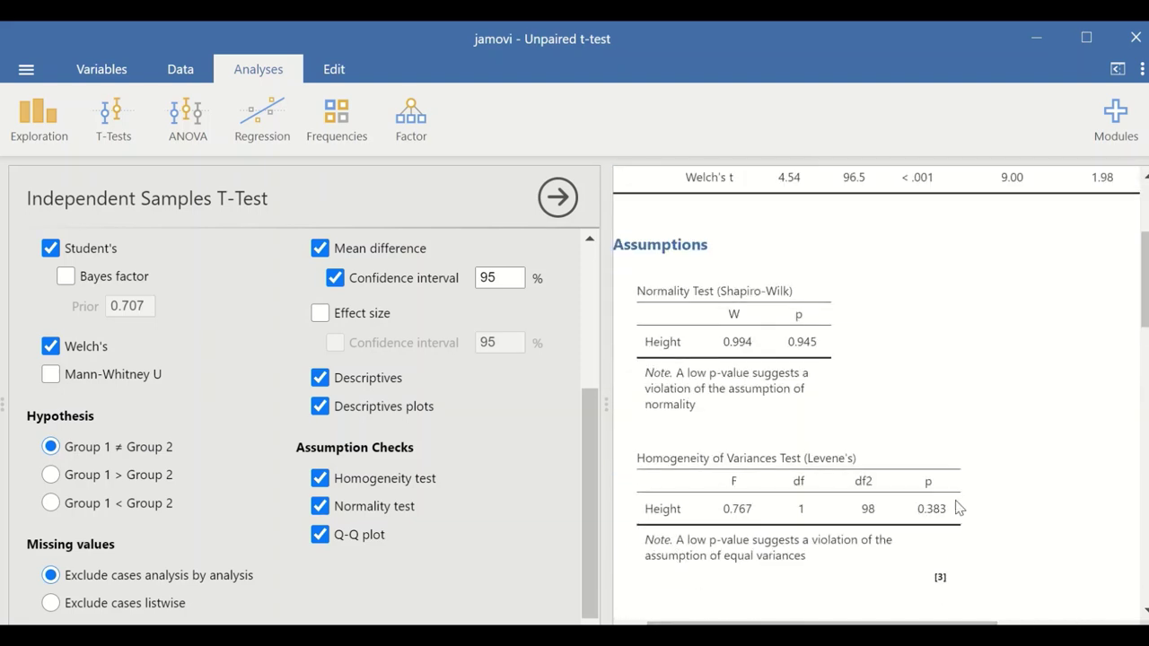
{"action": "scroll", "coordinate": [958, 508], "scroll_direction": "down", "scroll_amount": 3}
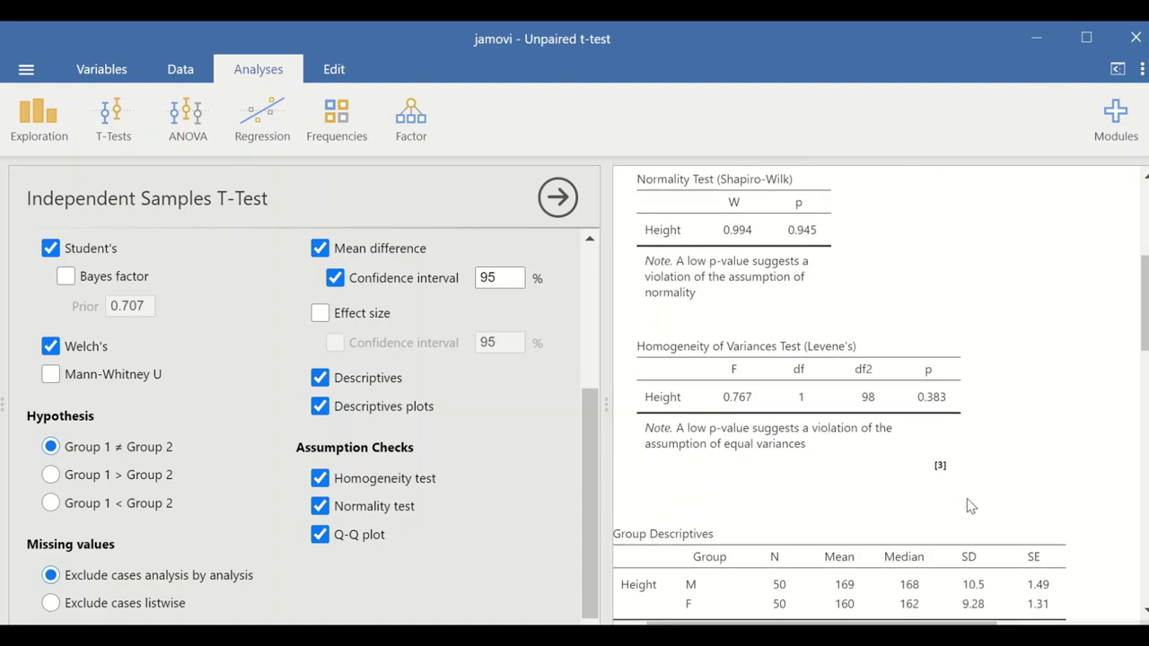
{"action": "scroll", "coordinate": [1015, 507], "scroll_direction": "up", "scroll_amount": 5}
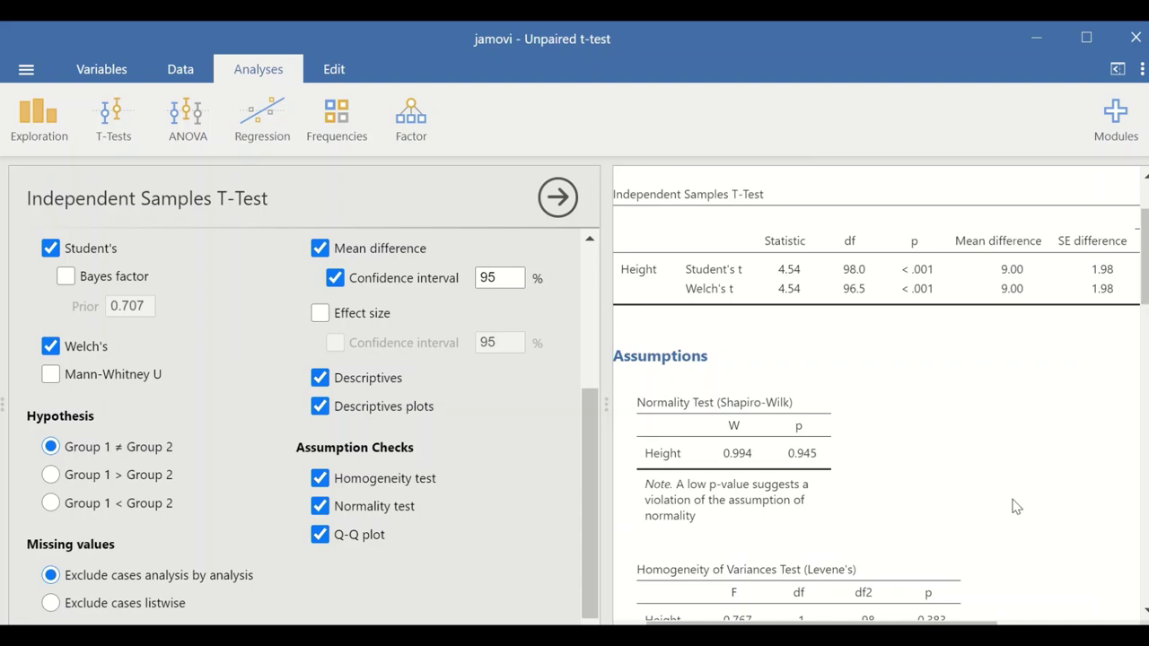
{"action": "scroll", "coordinate": [1010, 462], "scroll_direction": "down", "scroll_amount": 3}
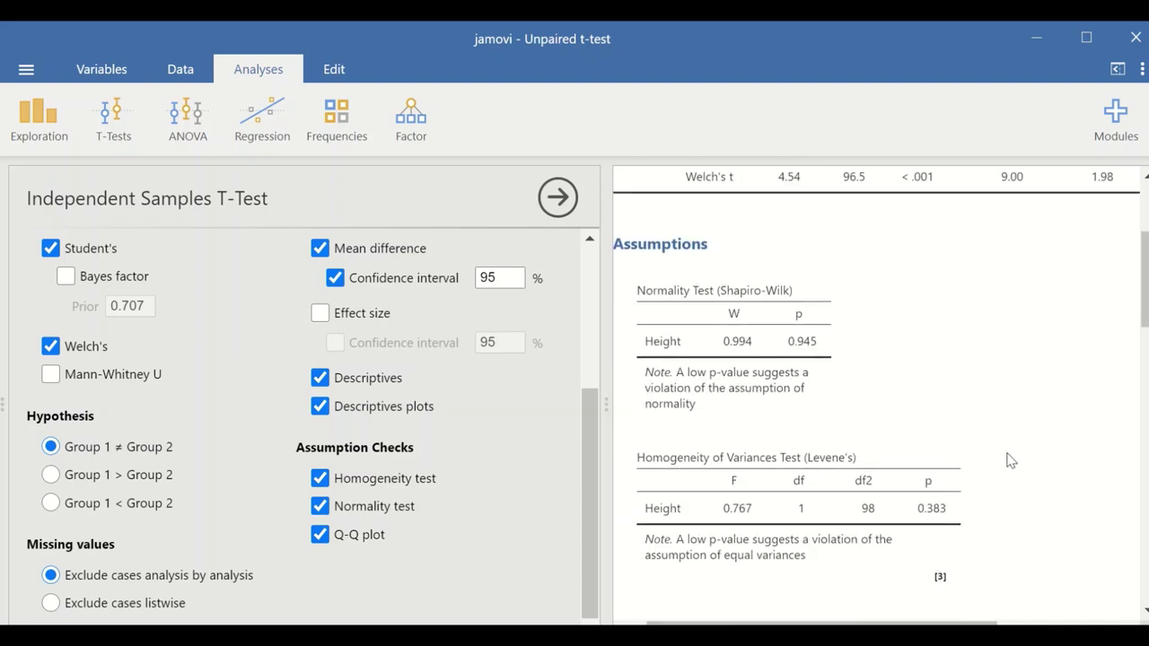
{"action": "scroll", "coordinate": [1009, 460], "scroll_direction": "down", "scroll_amount": 5}
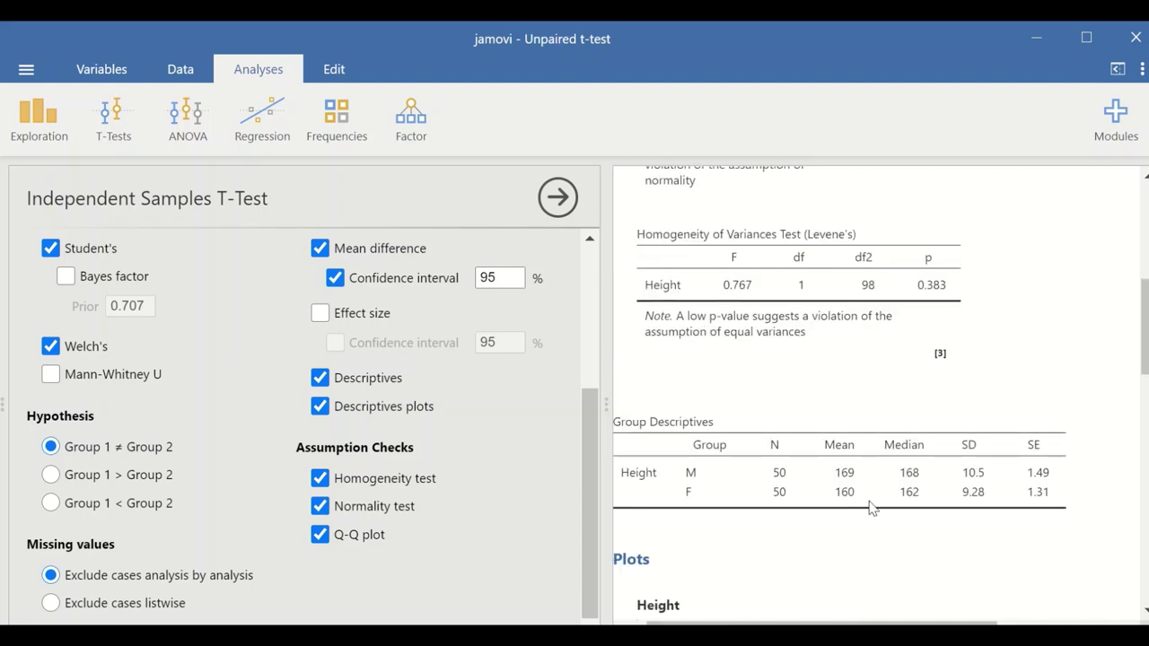